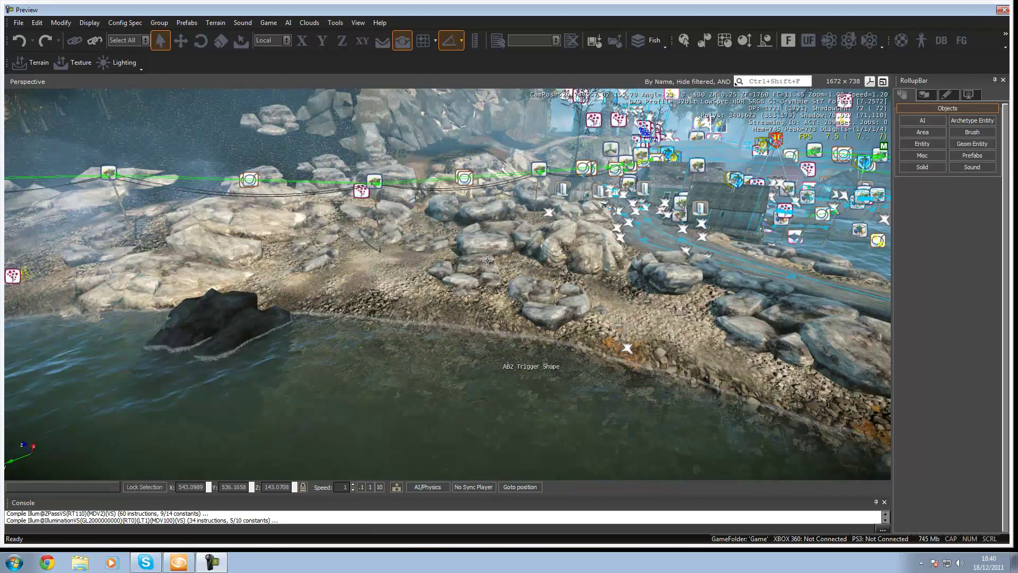
- Bring up the dialog for opening an existing level in the Forest folder and cancel it without loading a file
{"action": "right_click_drag", "start_coordinate": [451, 296], "coordinate": [445, 294]}
{"action": "key", "text": "s"}
{"action": "key", "text": "d"}
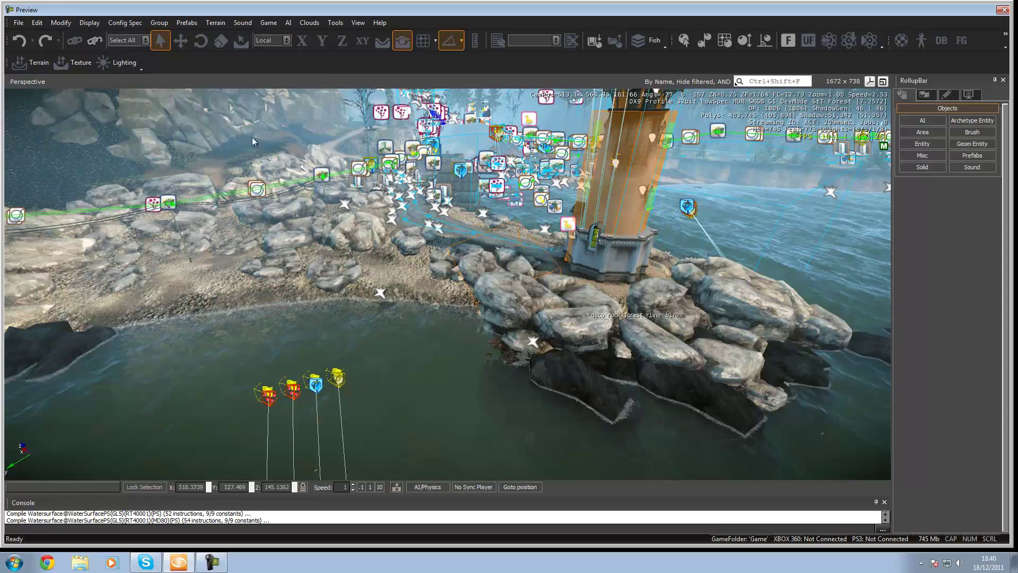
{"action": "left_click", "coordinate": [18, 23]}
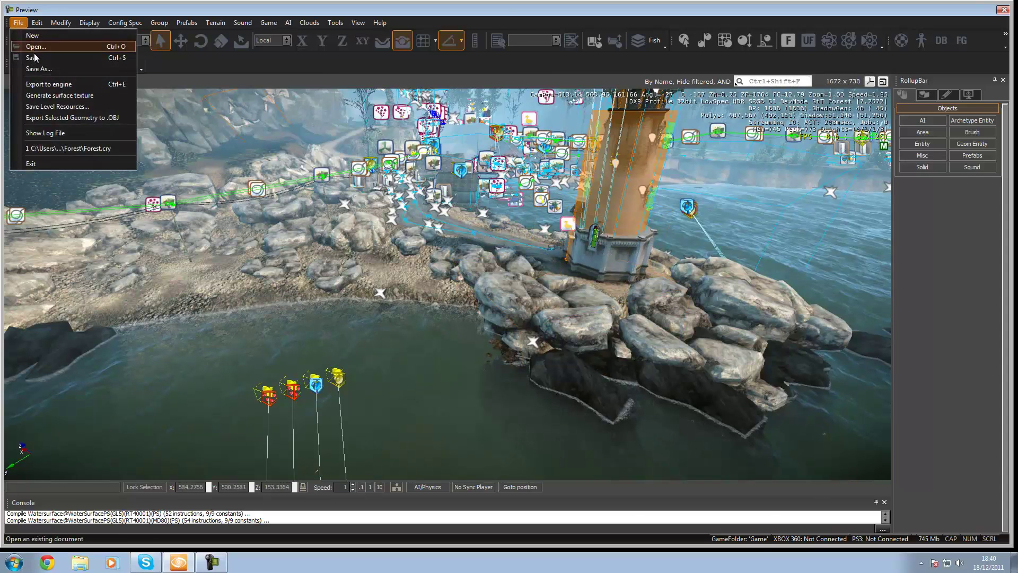
{"action": "left_click", "coordinate": [34, 47]}
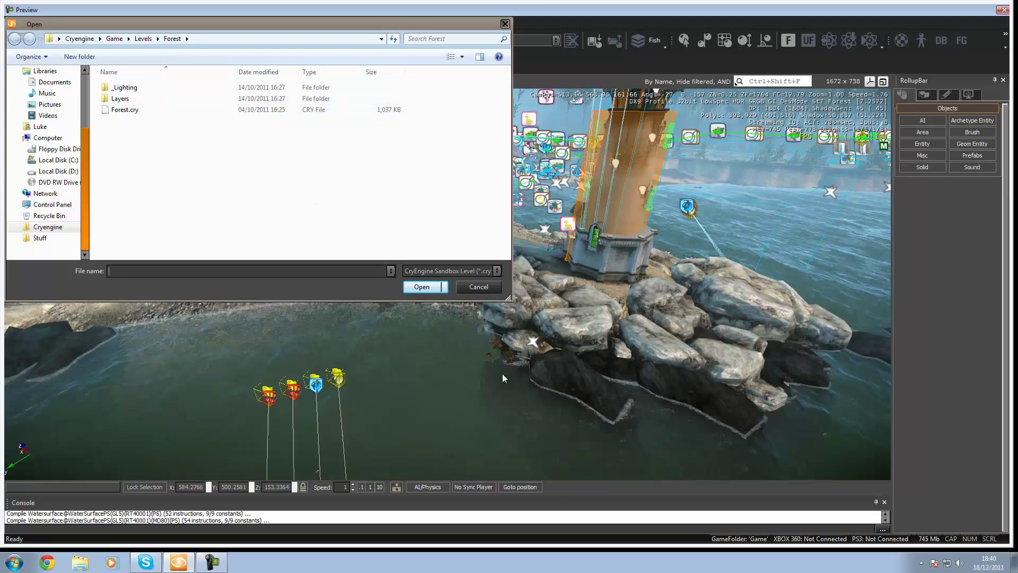
{"action": "left_click", "coordinate": [474, 286]}
- Fly the camera around the lighthouse and over to the road by the fishing houses to examine the level
{"action": "mouse_move", "coordinate": [614, 304]}
{"action": "right_mouse_down"}
{"action": "mouse_move", "coordinate": [607, 299]}
{"action": "mouse_move", "coordinate": [610, 307]}
{"action": "right_mouse_up"}
{"action": "key", "text": "d"}
{"action": "key", "text": "s"}
{"action": "key", "text": "w"}
{"action": "key", "text": "s"}
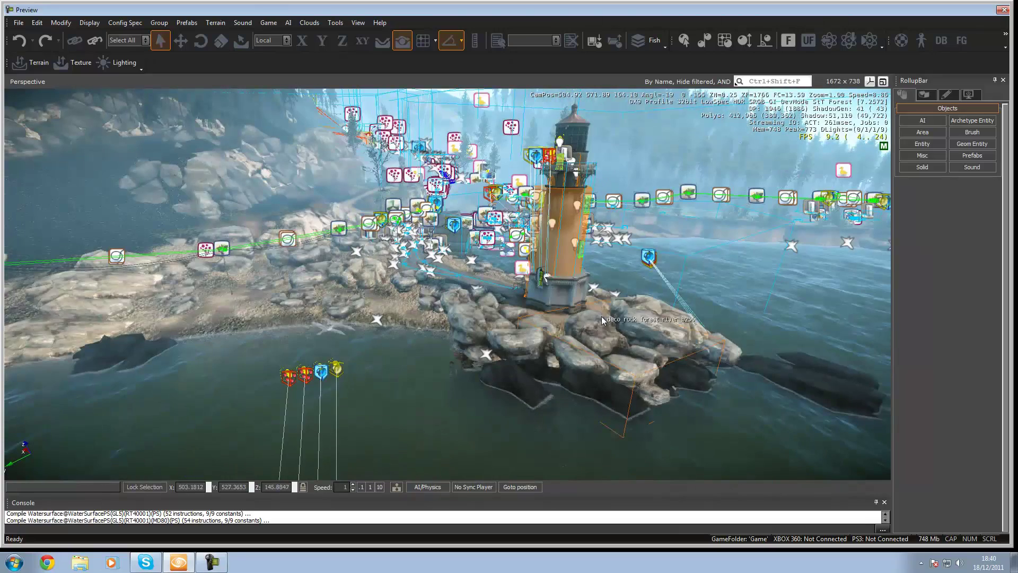
{"action": "scroll", "coordinate": [601, 327], "scroll_direction": "up", "scroll_amount": 1}
{"action": "scroll", "coordinate": [615, 366], "scroll_direction": "down", "scroll_amount": 2}
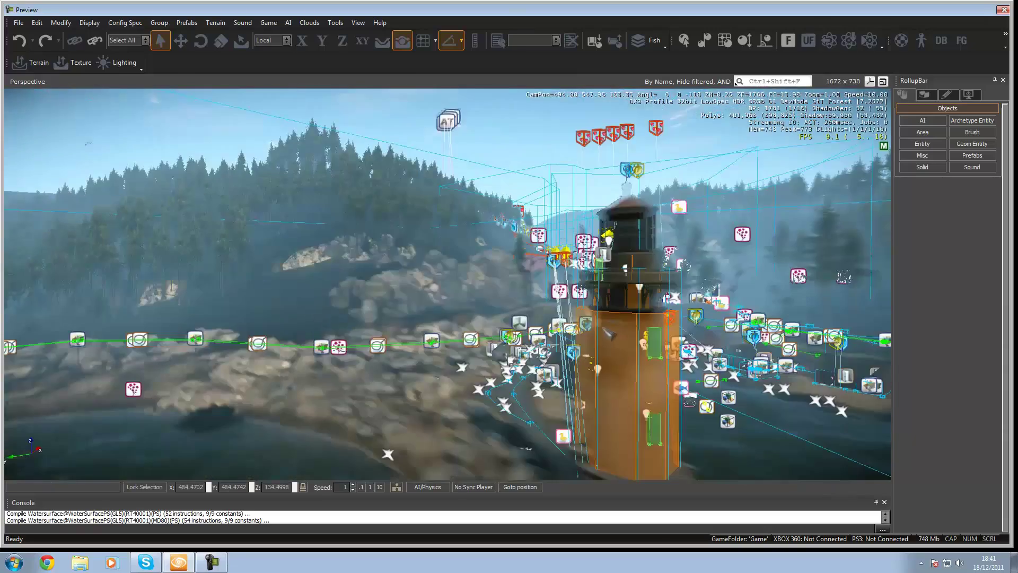
{"action": "key", "text": "w"}
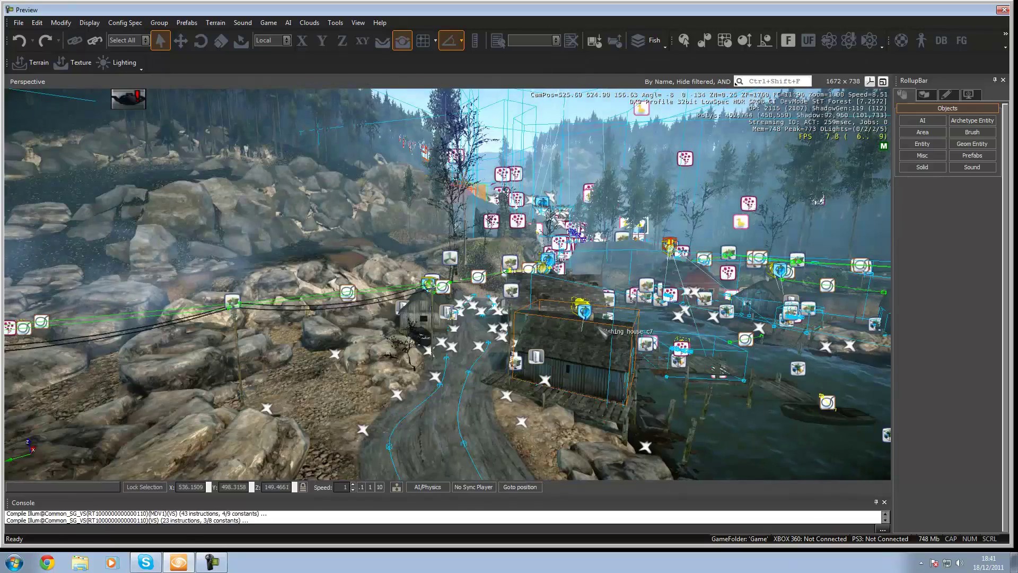
- Enter game mode on the village road, walk forward and test aiming and firing the rifle
{"action": "key", "text": "ctrl+g"}
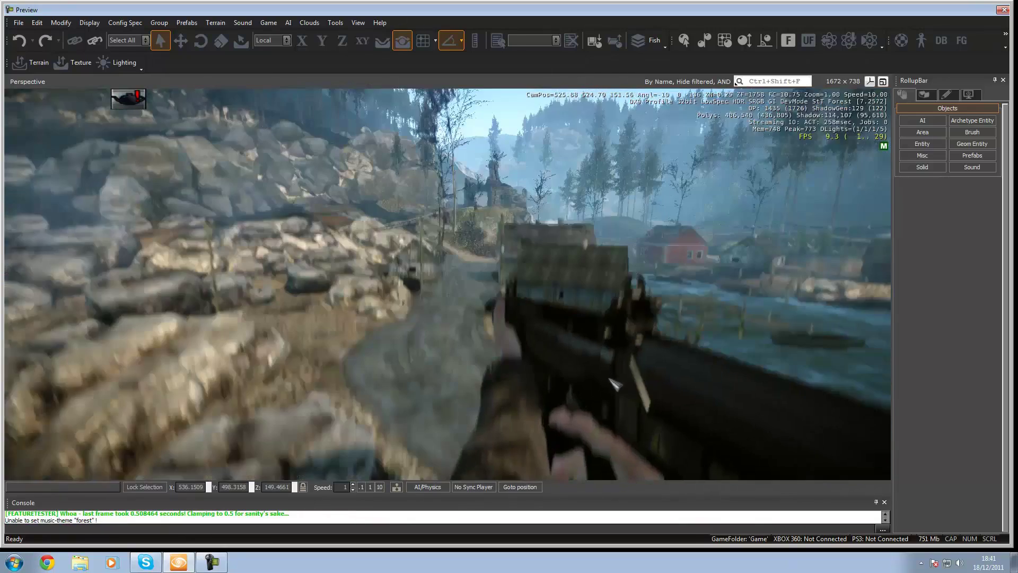
{"action": "key", "text": "w"}
{"action": "key", "text": "w"}
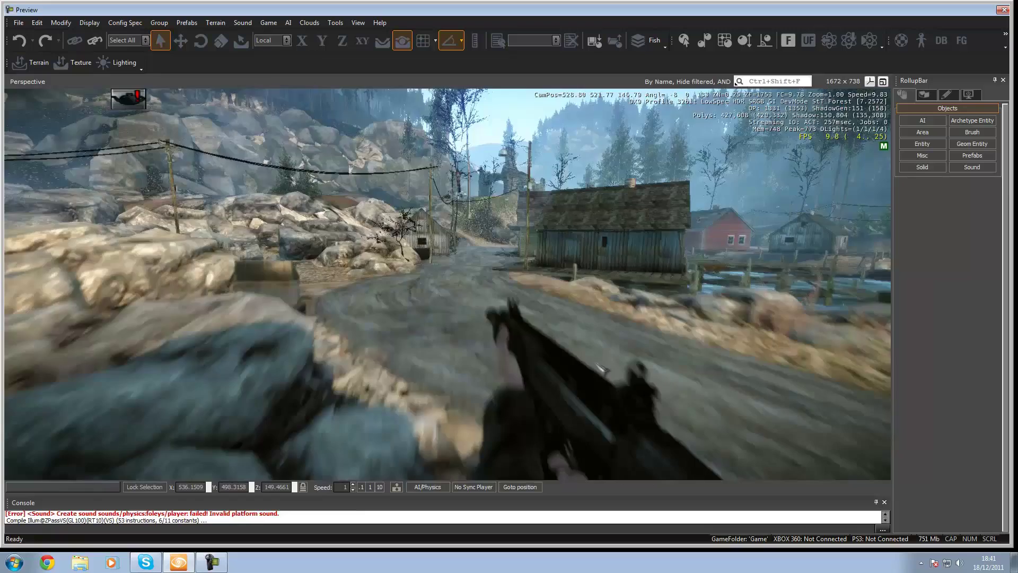
{"action": "right_click", "coordinate": [598, 366]}
{"action": "key", "text": "w"}
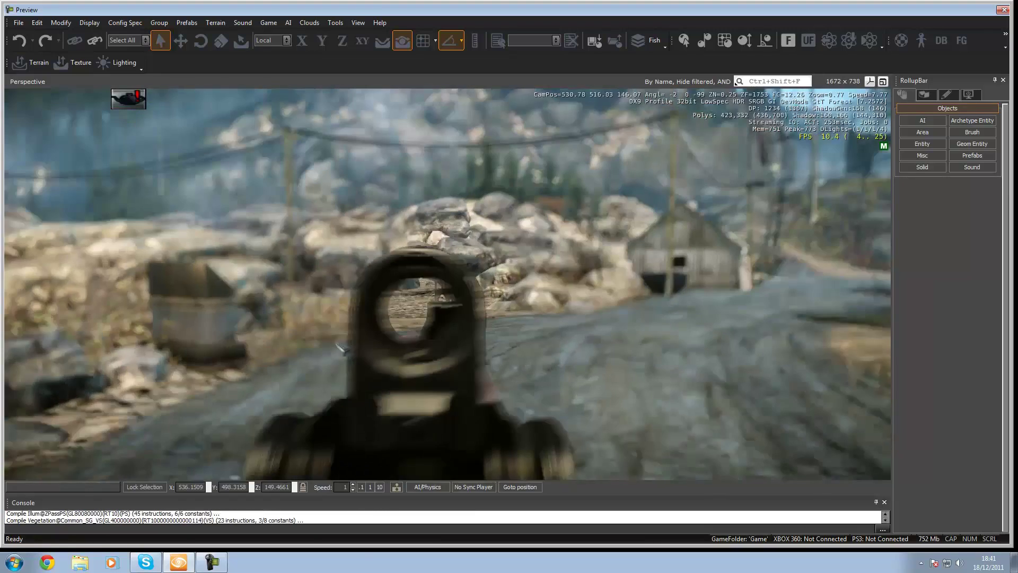
{"action": "left_click", "coordinate": [448, 284]}
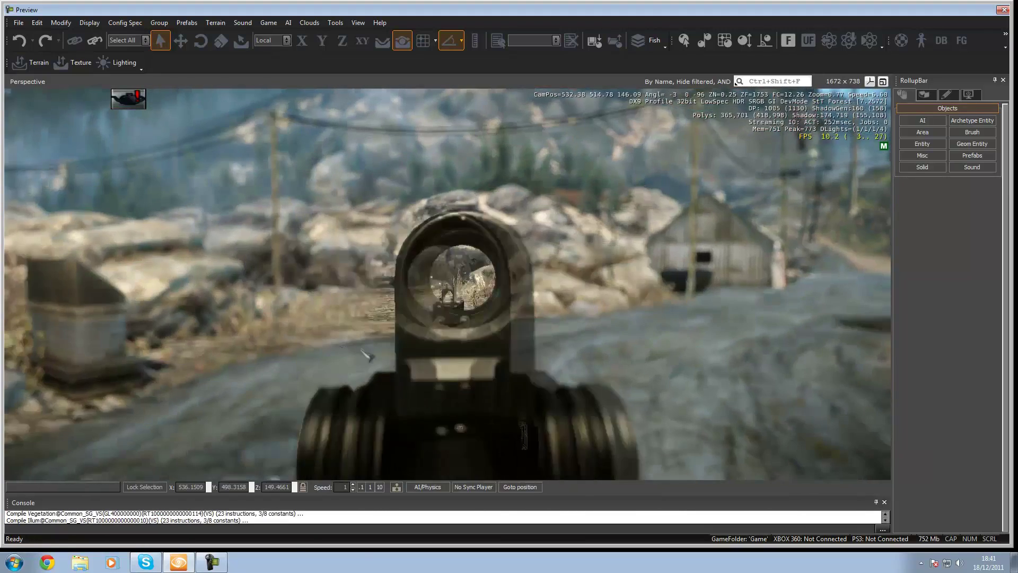
{"action": "key", "text": "w"}
{"action": "right_click", "coordinate": [362, 349]}
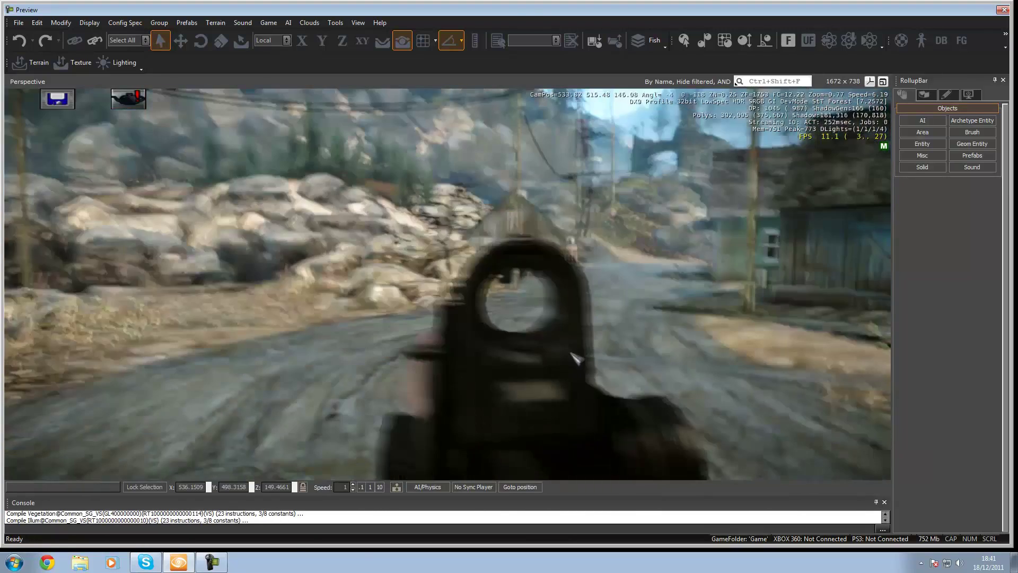
- Switch through the player's other weapons, fire the rocket launcher down the road and leave game mode
{"action": "key", "text": "1"}
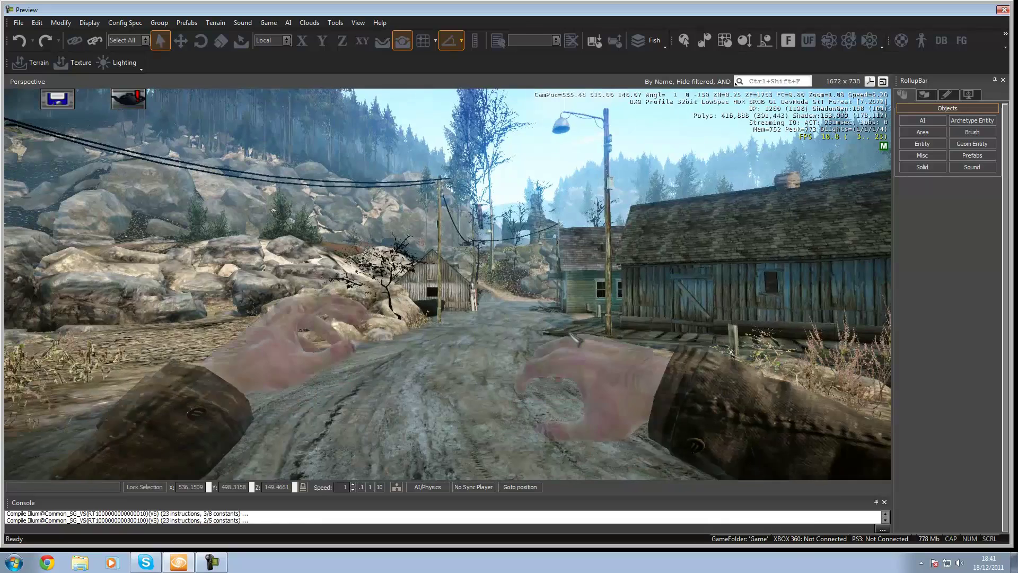
{"action": "key", "text": "2"}
{"action": "scroll", "coordinate": [573, 337], "scroll_direction": "down", "scroll_amount": 1}
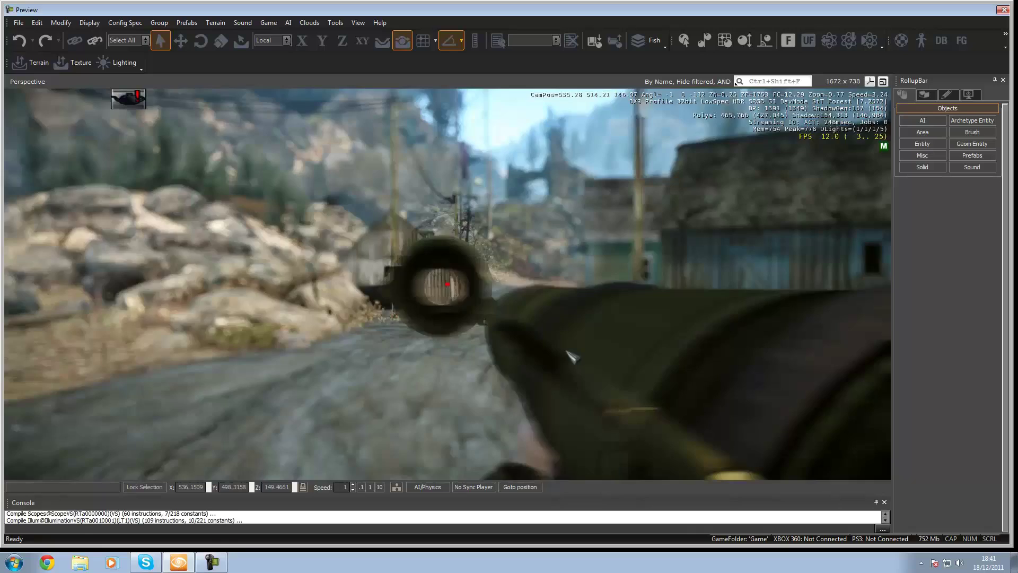
{"action": "left_click", "coordinate": [572, 355]}
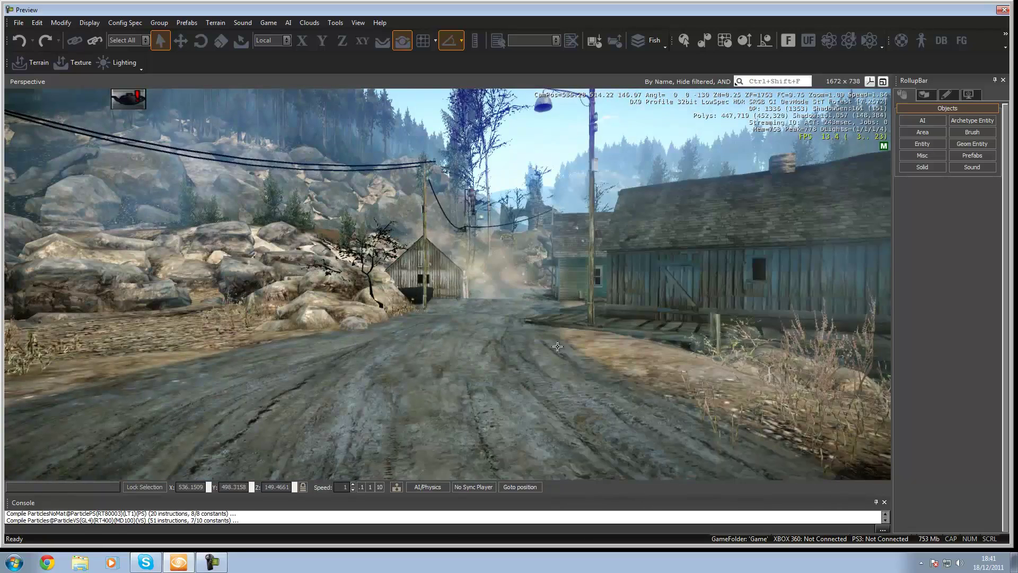
{"action": "key", "text": "s"}
{"action": "key", "text": "s"}
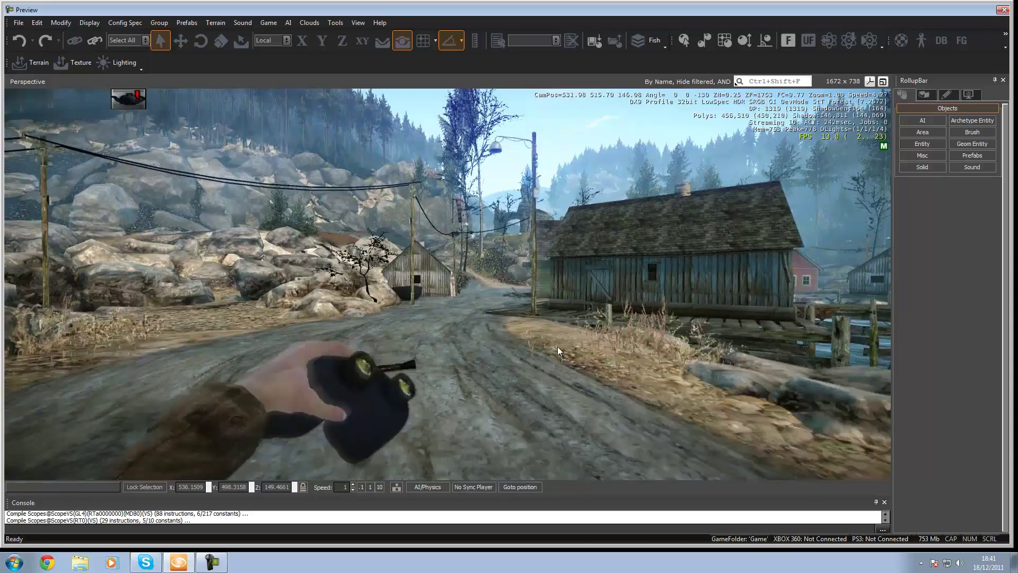
{"action": "key", "text": "w"}
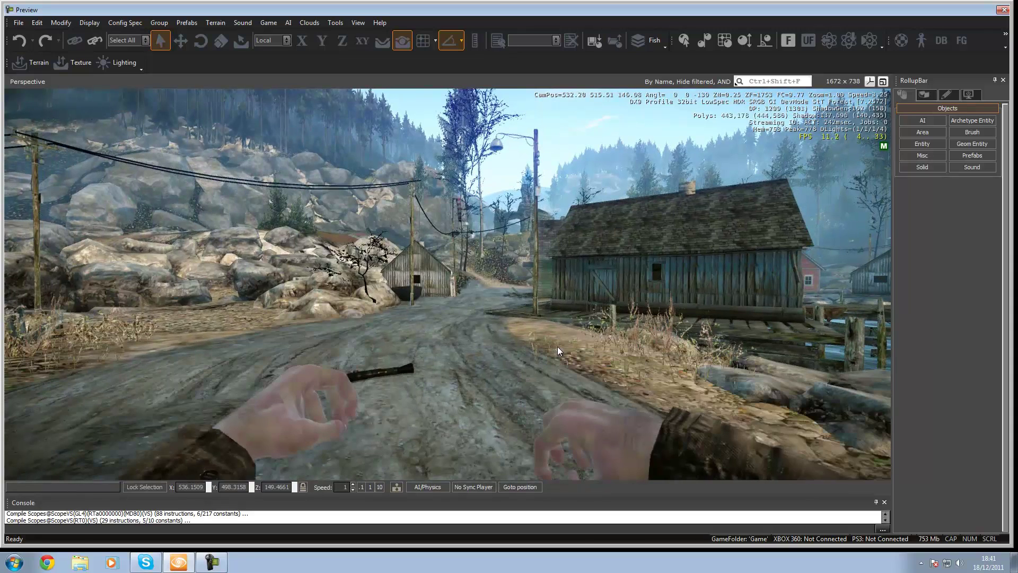
{"action": "key", "text": "Escape"}
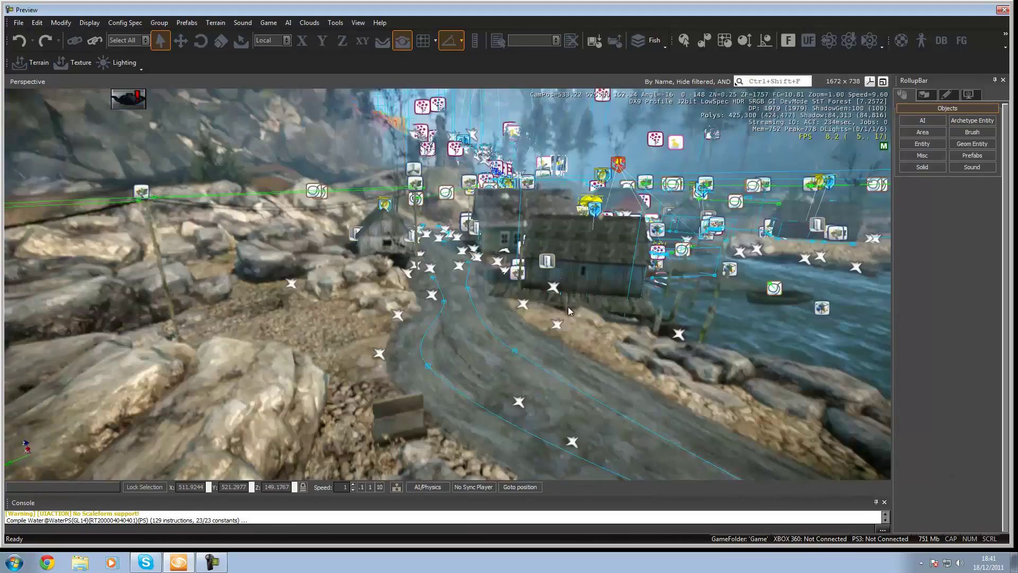
- Cycle the viewport to the Top 2D view, box-select a few objects and clear the selection
{"action": "key", "text": "s"}
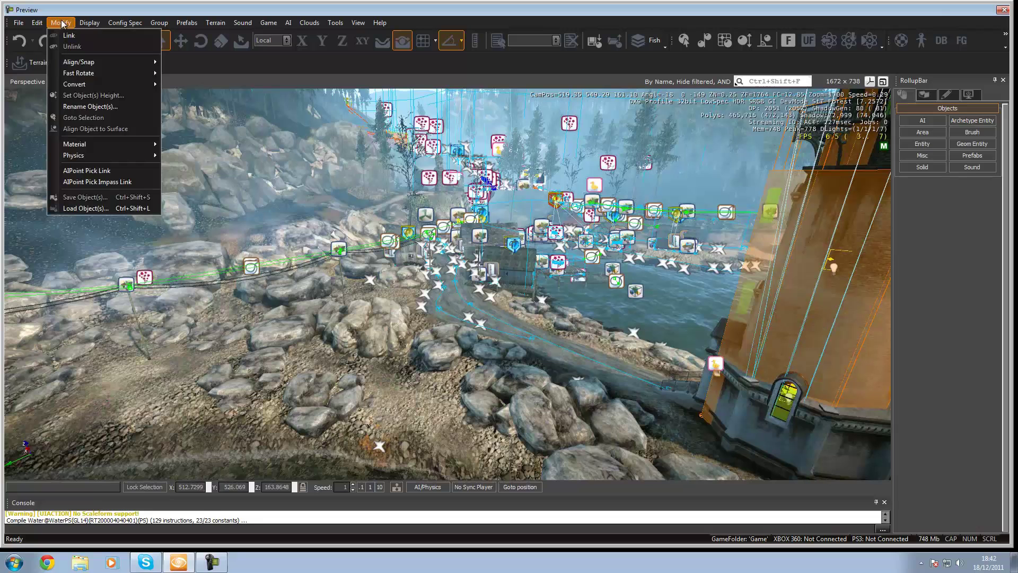
{"action": "mouse_move", "coordinate": [92, 89]}
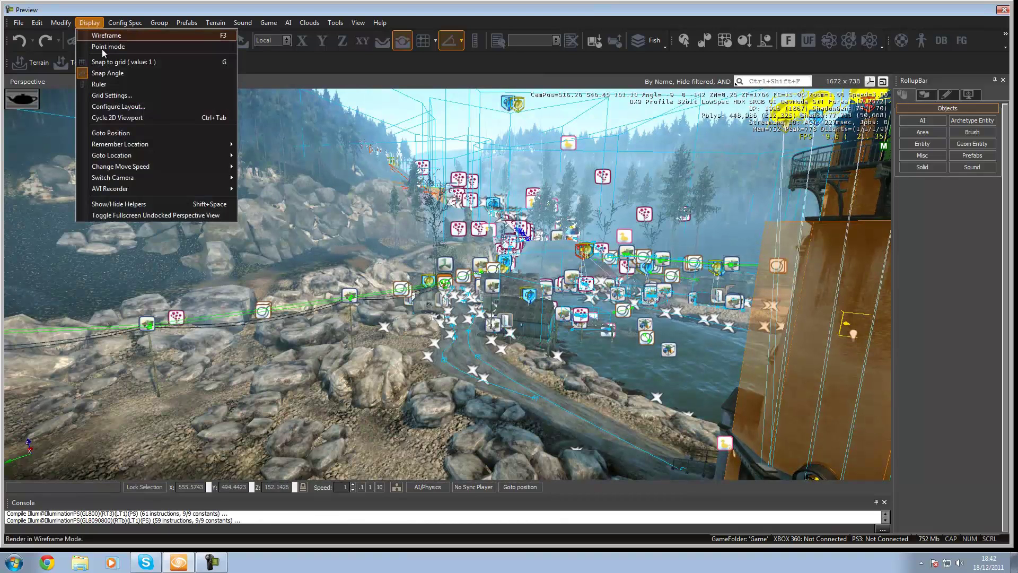
{"action": "left_click", "coordinate": [154, 117]}
{"action": "left_click_drag", "start_coordinate": [512, 287], "coordinate": [534, 296]}
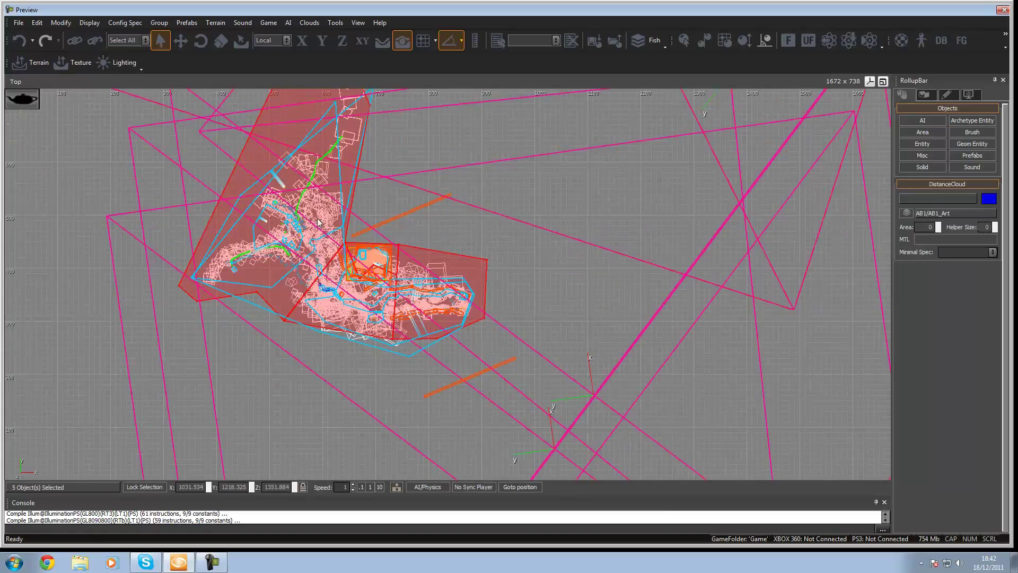
{"action": "left_click", "coordinate": [503, 223]}
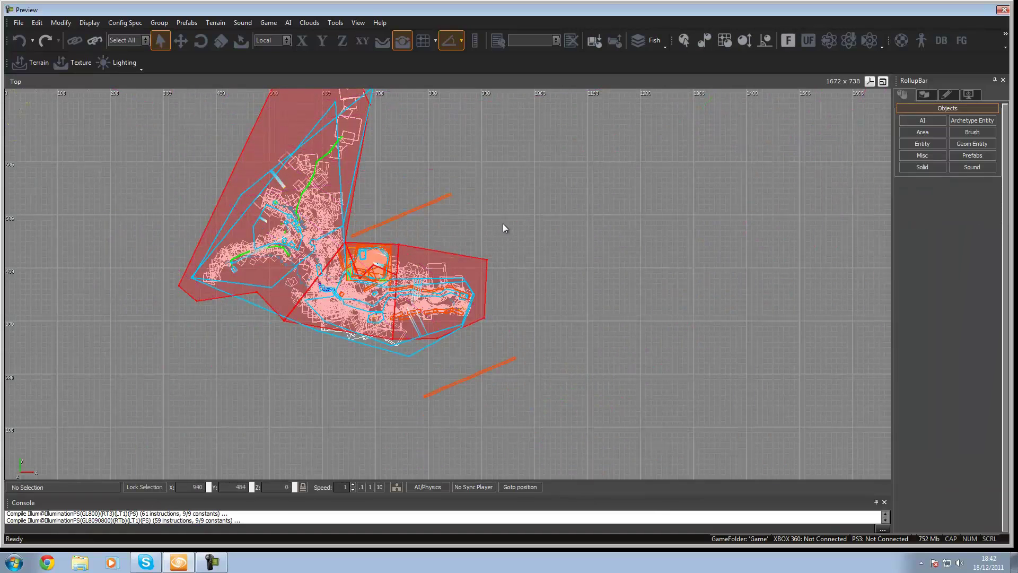
- Cycle the 2D viewport from Top to the Front view and on to the next one
{"action": "left_click", "coordinate": [73, 26]}
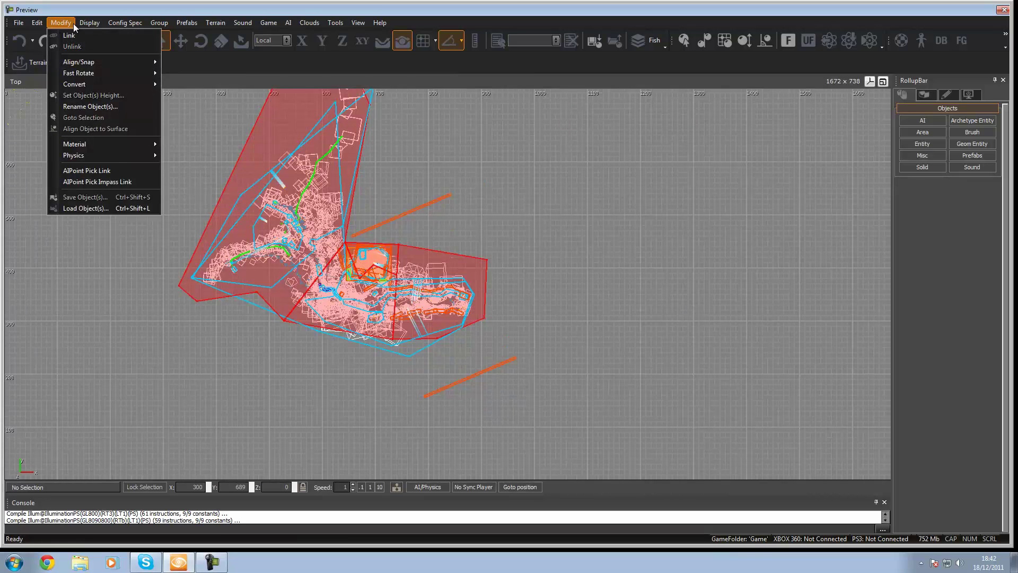
{"action": "mouse_move", "coordinate": [103, 26]}
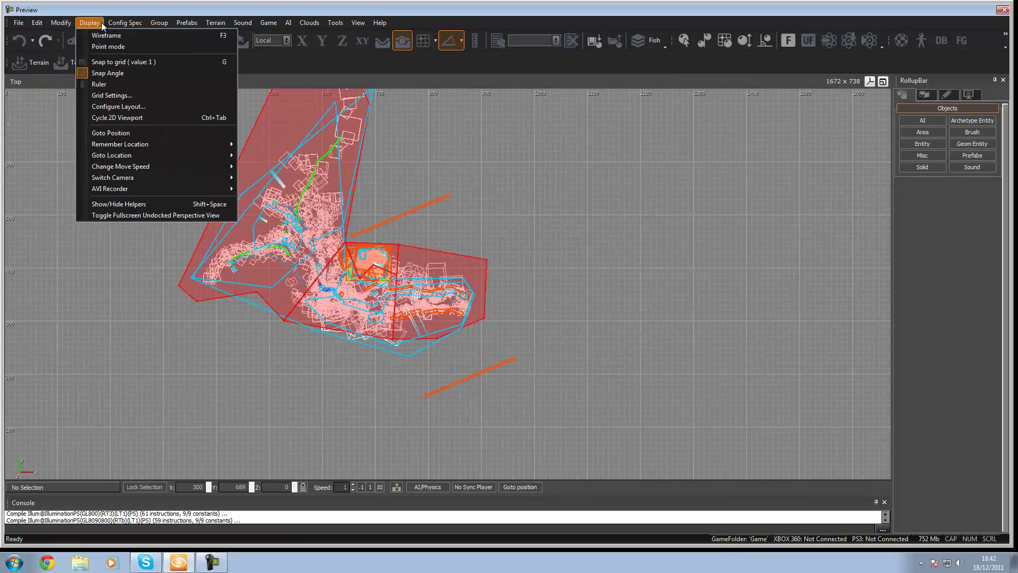
{"action": "left_click", "coordinate": [134, 117]}
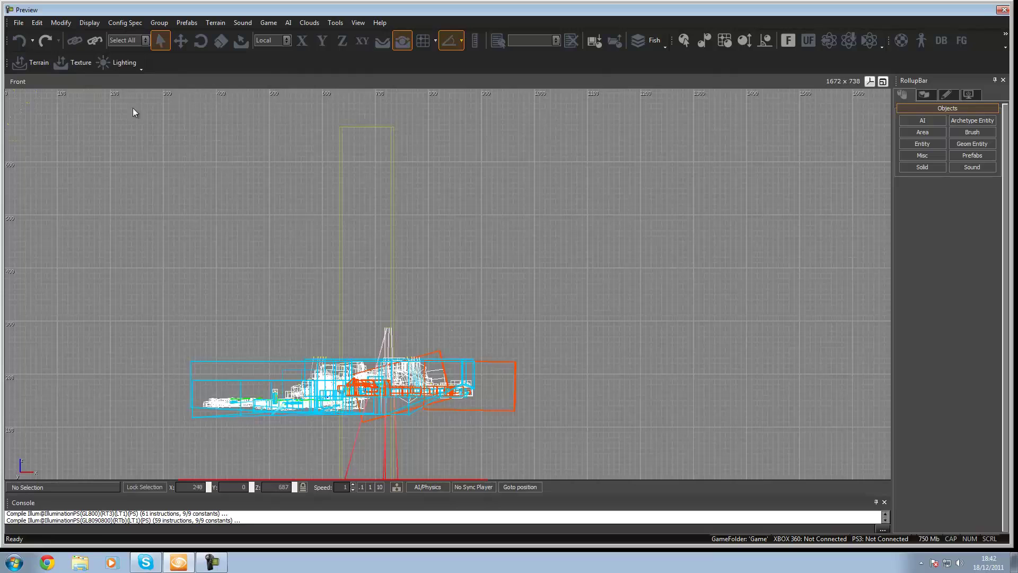
{"action": "left_click", "coordinate": [89, 23]}
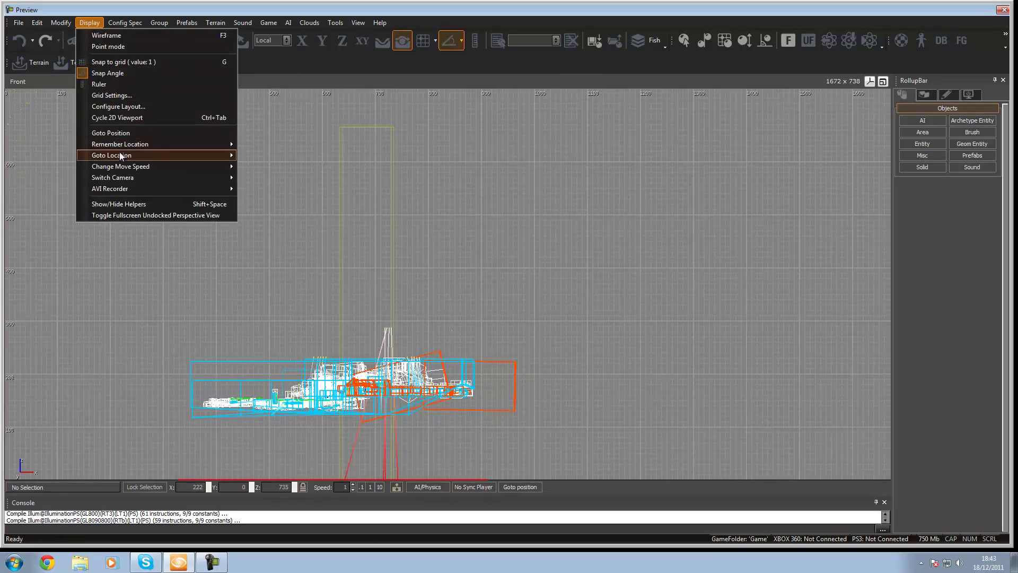
{"action": "left_click", "coordinate": [117, 118]}
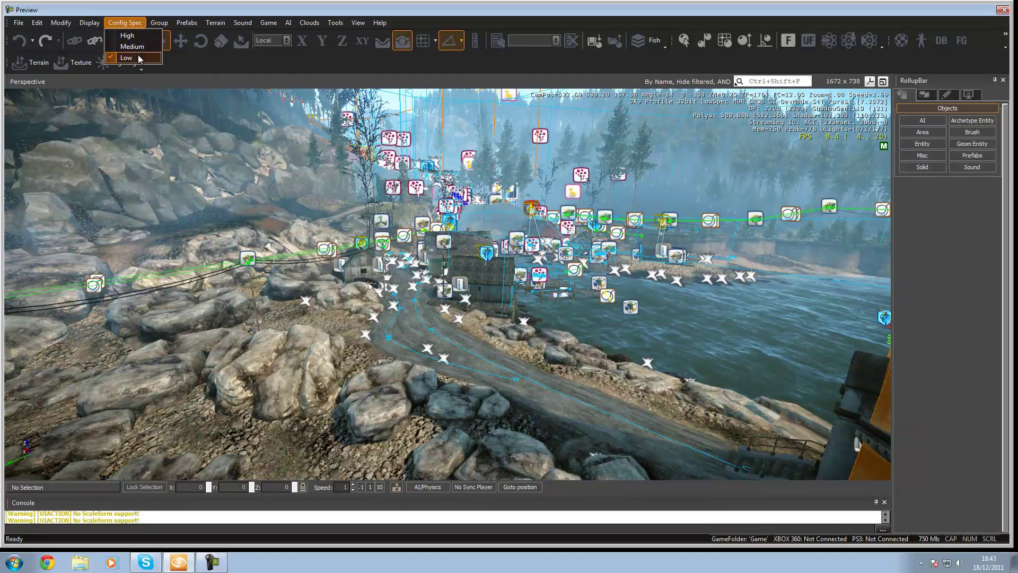
- Try selecting the fishing house on its own, and multi-select its entity marker together with a second nearby object
{"action": "mouse_move", "coordinate": [358, 22]}
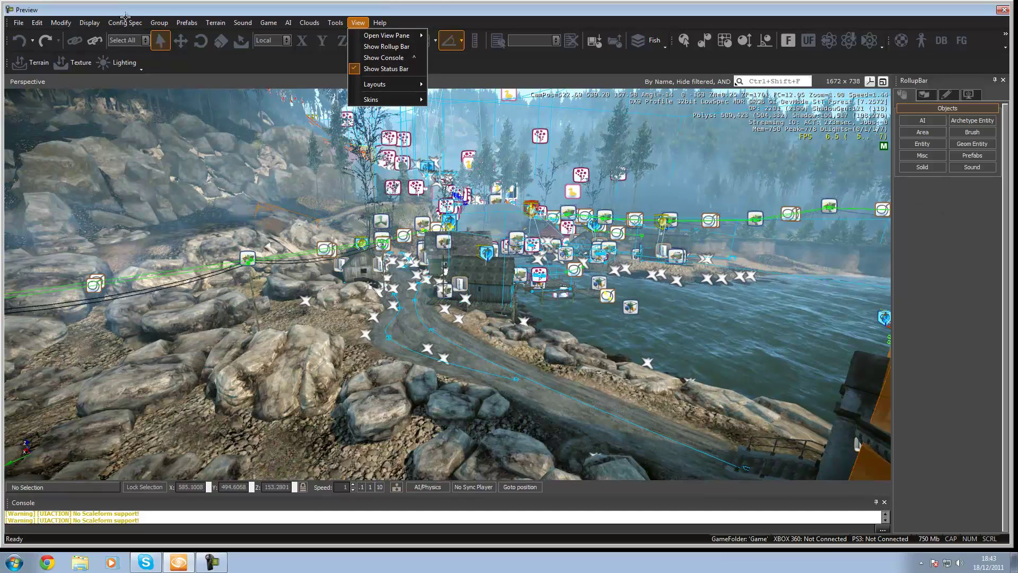
{"action": "mouse_move", "coordinate": [126, 28]}
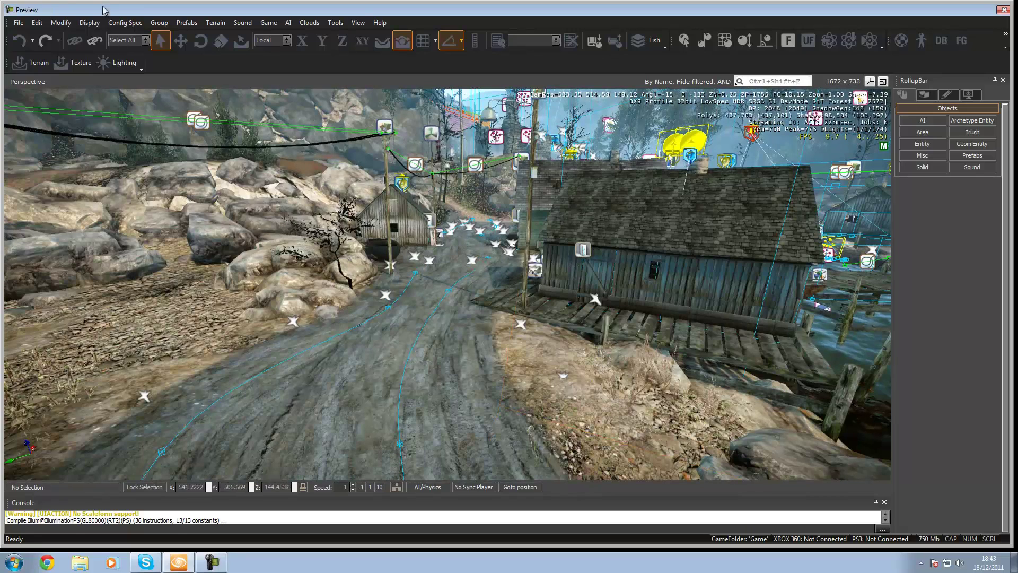
{"action": "left_click", "coordinate": [157, 23]}
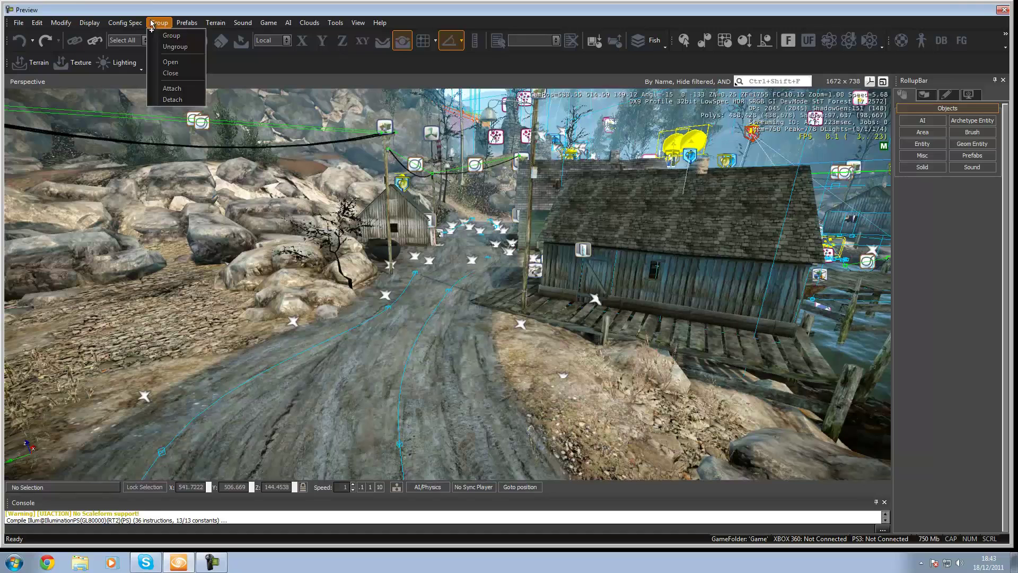
{"action": "left_click", "coordinate": [669, 274]}
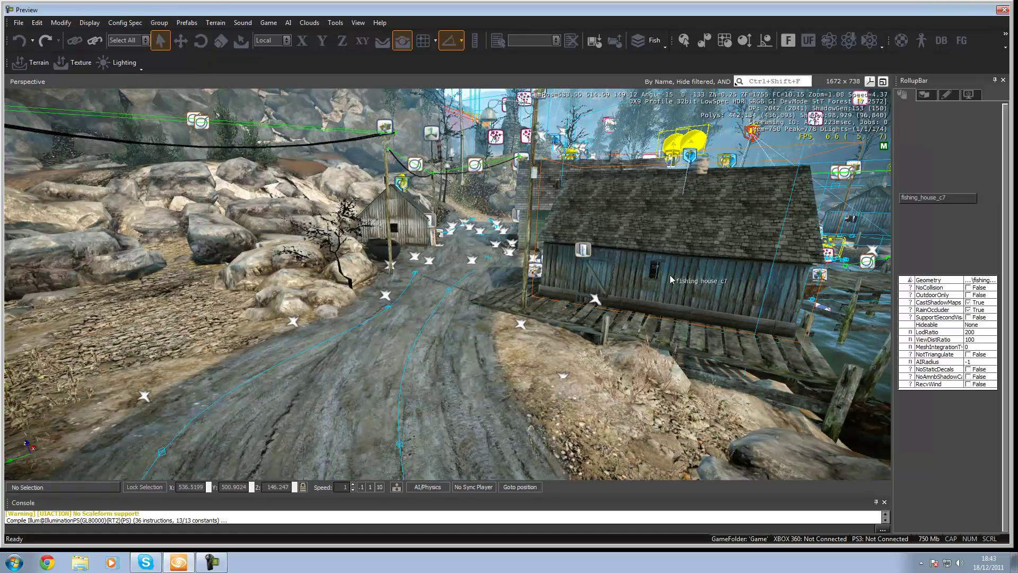
{"action": "left_click", "coordinate": [443, 393]}
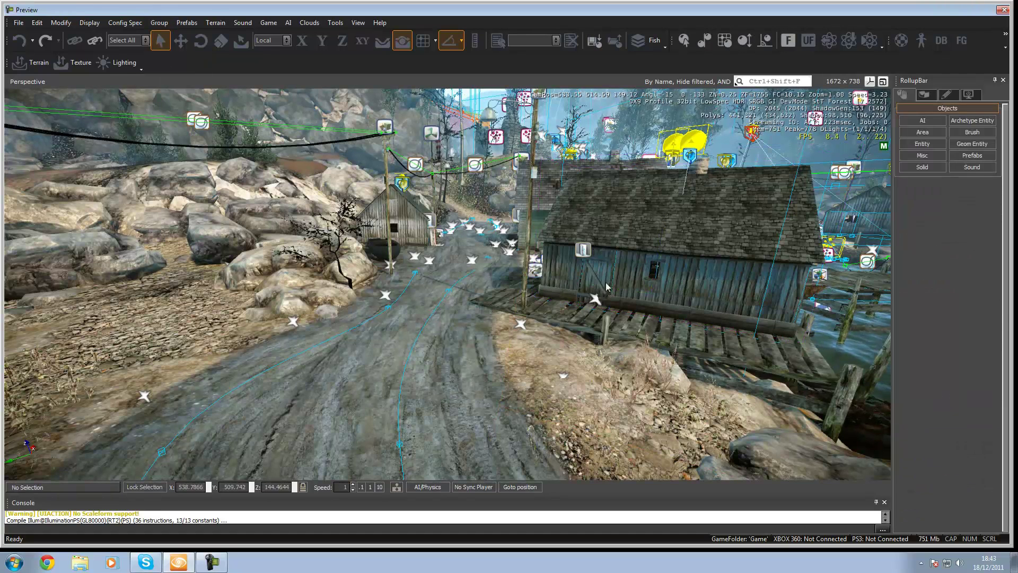
{"action": "left_click", "coordinate": [583, 250]}
{"action": "left_click", "coordinate": [597, 310], "text": "ctrl"}
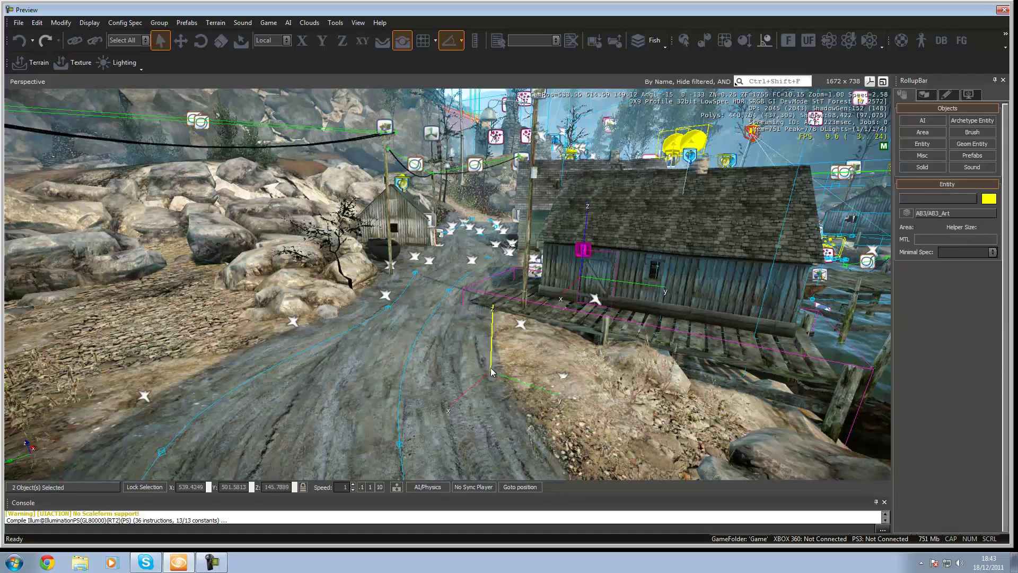
- Select the rock brush beside the bare tree and review the available Group, Terrain and Sound commands
{"action": "left_click", "coordinate": [228, 320]}
{"action": "left_click", "coordinate": [159, 22]}
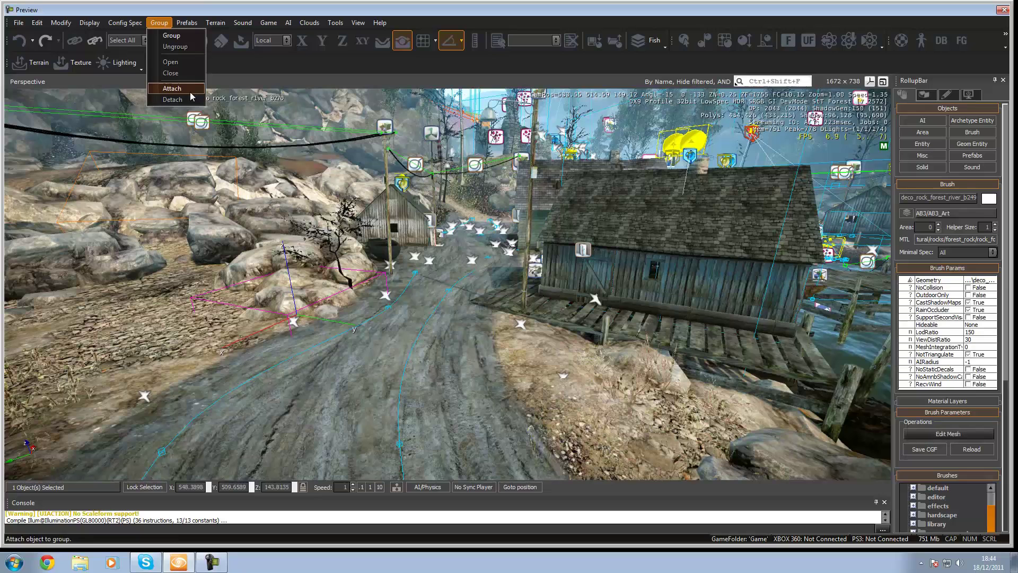
{"action": "mouse_move", "coordinate": [184, 24]}
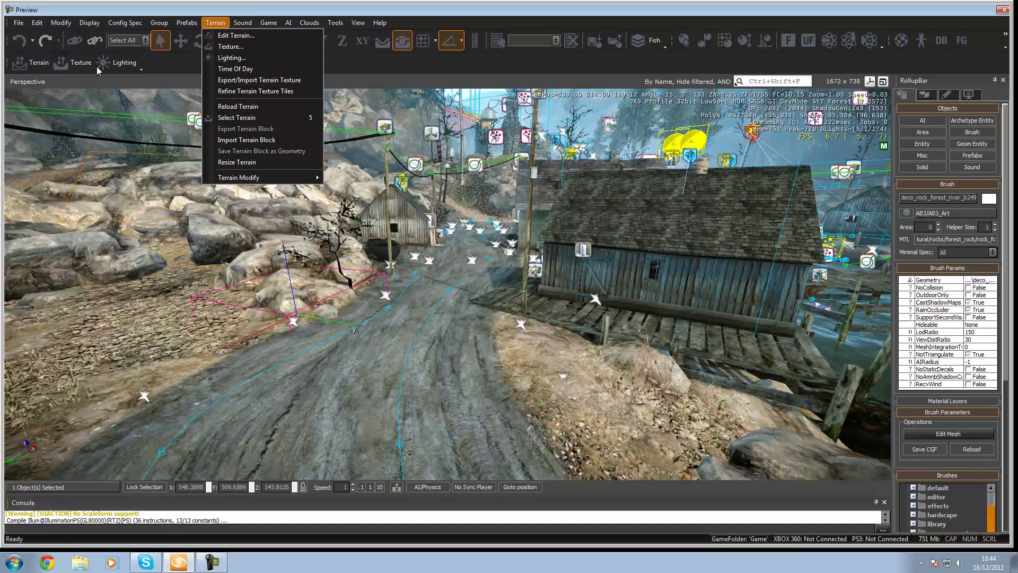
{"action": "mouse_move", "coordinate": [241, 23]}
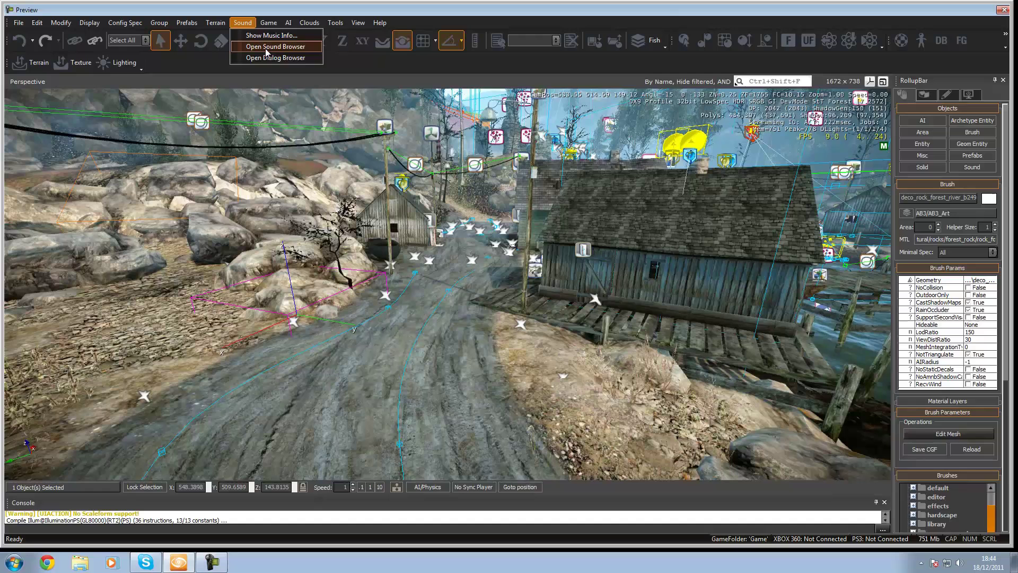
- Play the level in game mode from the village road, move forward and look around, and return to editing
{"action": "left_click", "coordinate": [269, 23]}
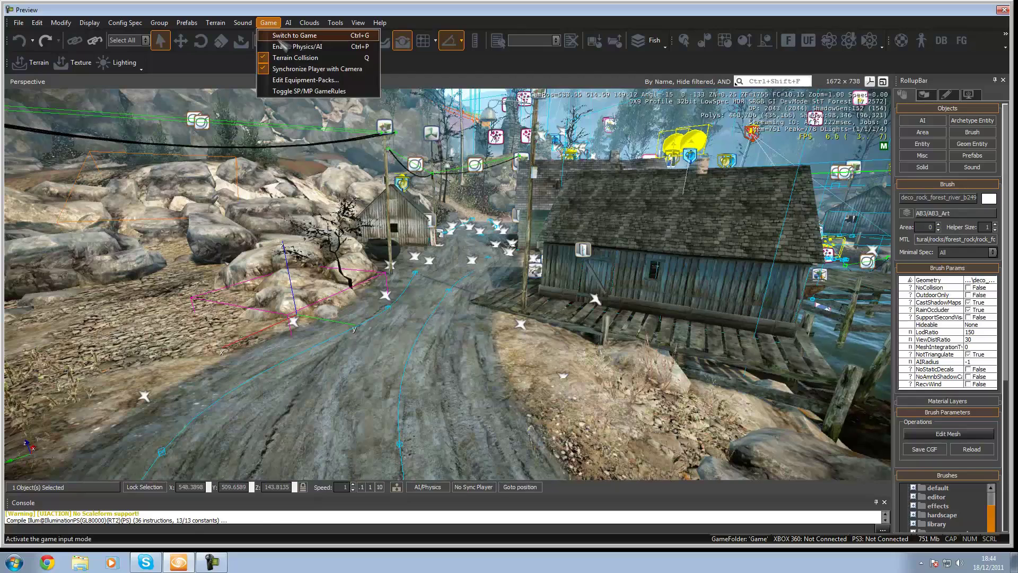
{"action": "left_click", "coordinate": [277, 37]}
{"action": "key", "text": "w"}
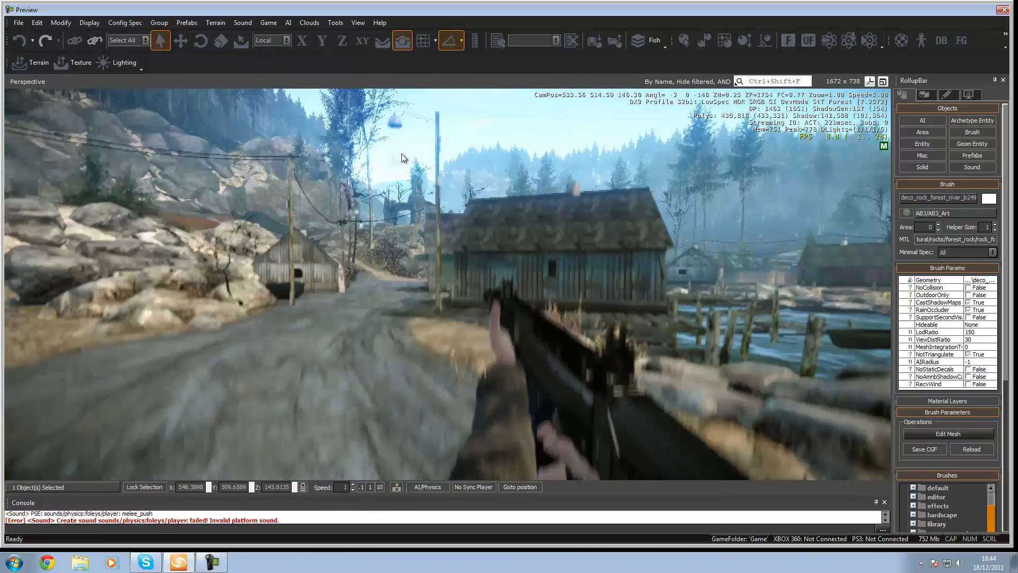
{"action": "right_click", "coordinate": [561, 95]}
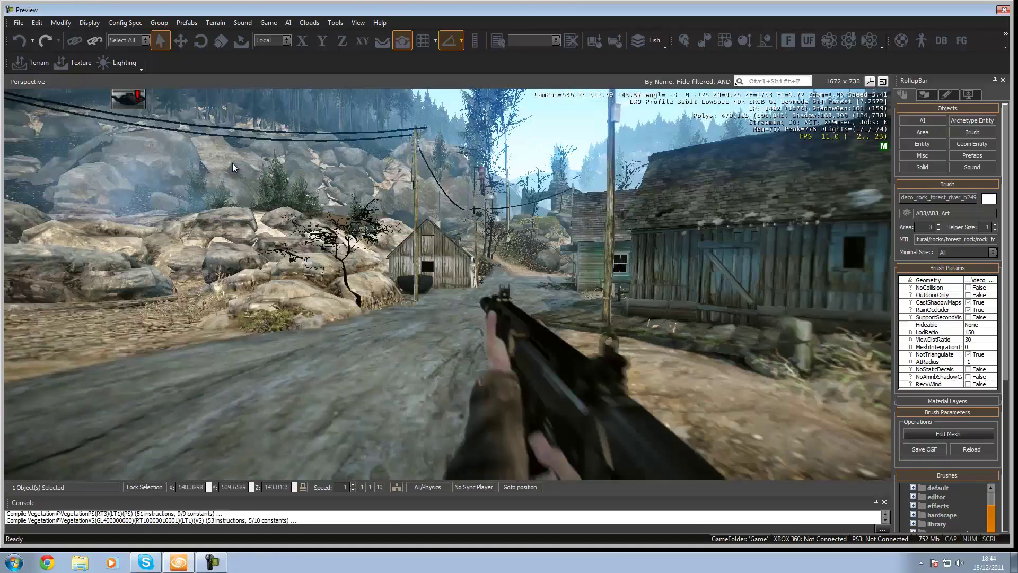
{"action": "key", "text": "Escape"}
- Review the Game commands, including Enable Physics/AI and Terrain Collision, and fly the camera back above the lakeside road
{"action": "left_click", "coordinate": [268, 24]}
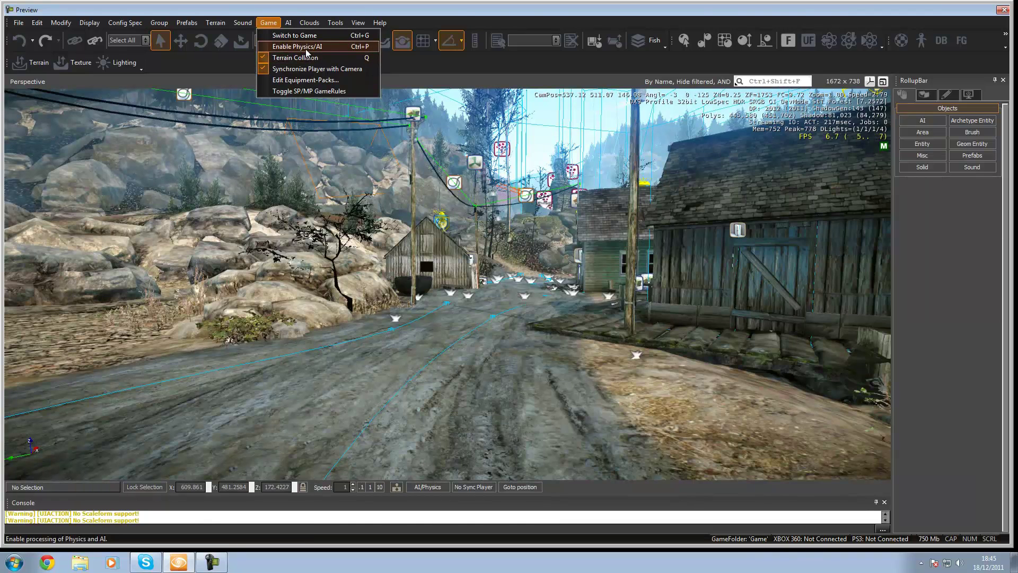
{"action": "left_click", "coordinate": [586, 294]}
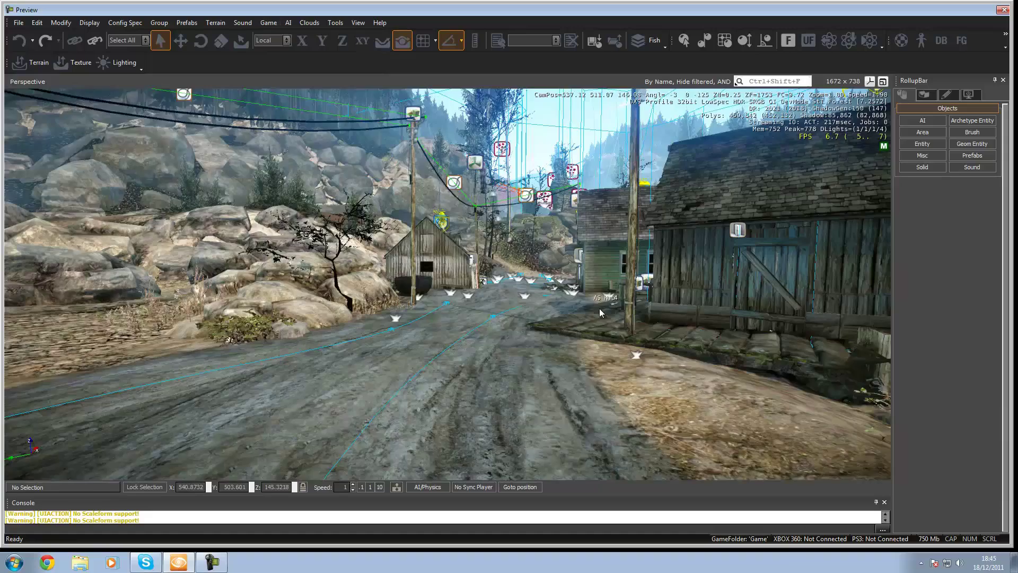
{"action": "key", "text": "s"}
{"action": "right_click_drag", "start_coordinate": [588, 294], "coordinate": [555, 268]}
{"action": "key", "text": "w"}
{"action": "key", "text": "s"}
{"action": "left_click", "coordinate": [269, 22]}
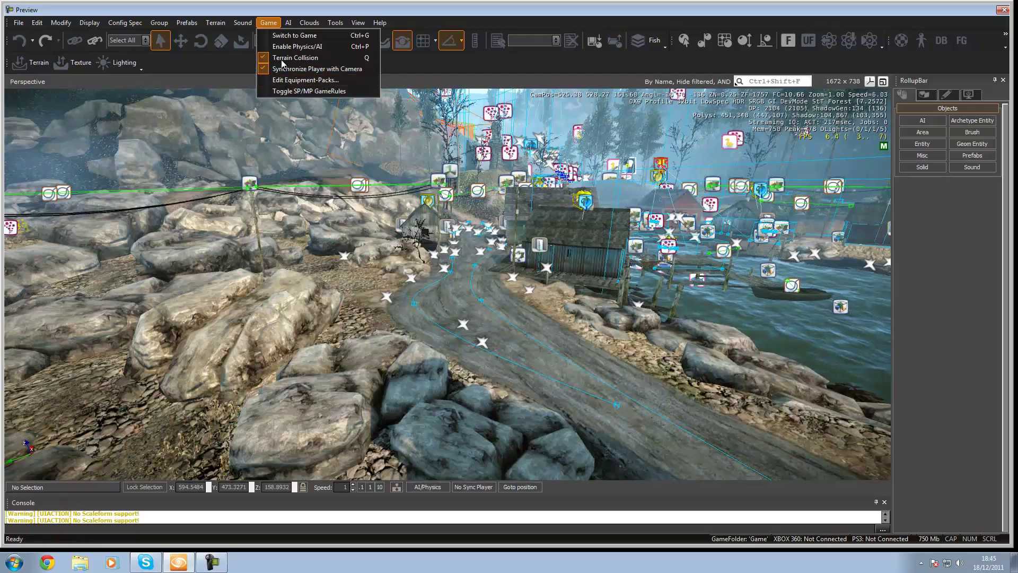
{"action": "mouse_move", "coordinate": [289, 23]}
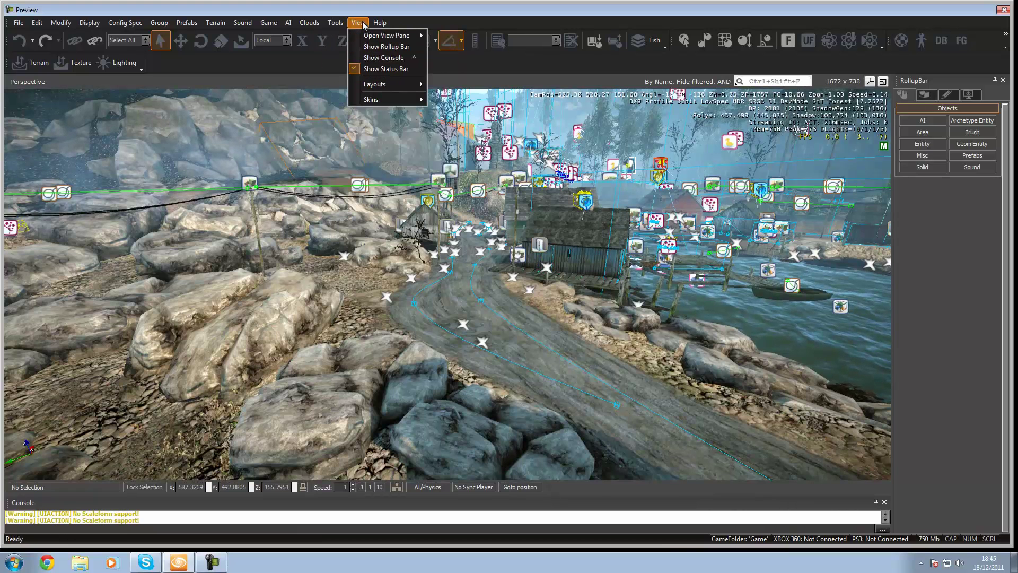
- Switch the editor skin to CryLight and back to CryDark
{"action": "mouse_move", "coordinate": [384, 100]}
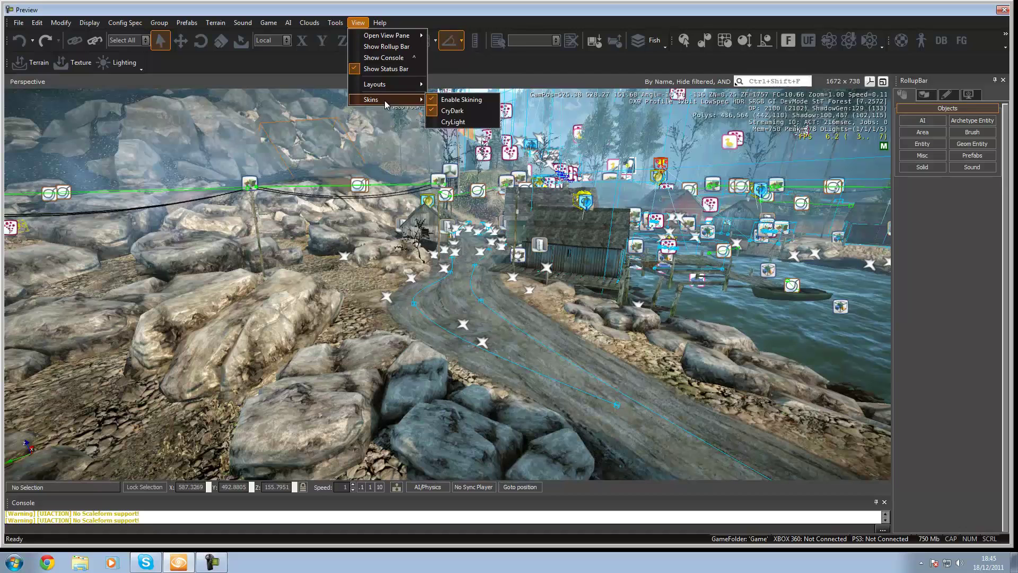
{"action": "left_click", "coordinate": [453, 122]}
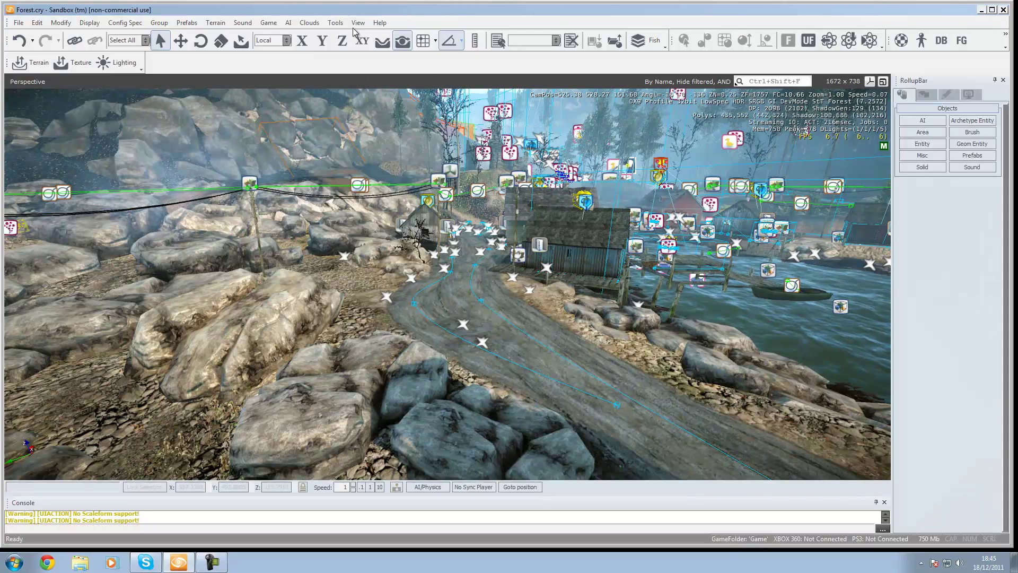
{"action": "left_click", "coordinate": [358, 22]}
{"action": "mouse_move", "coordinate": [395, 99]}
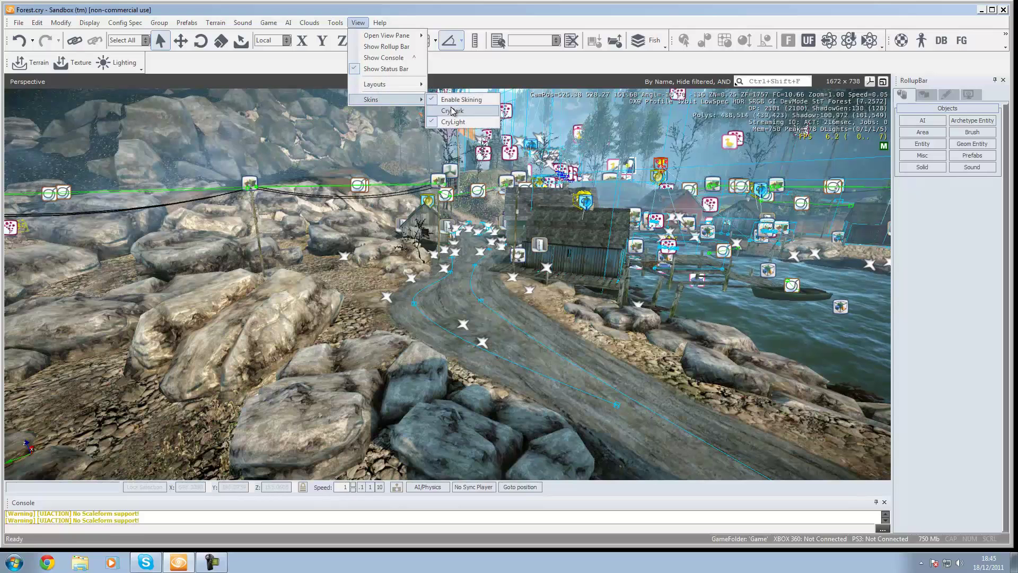
{"action": "left_click", "coordinate": [452, 110]}
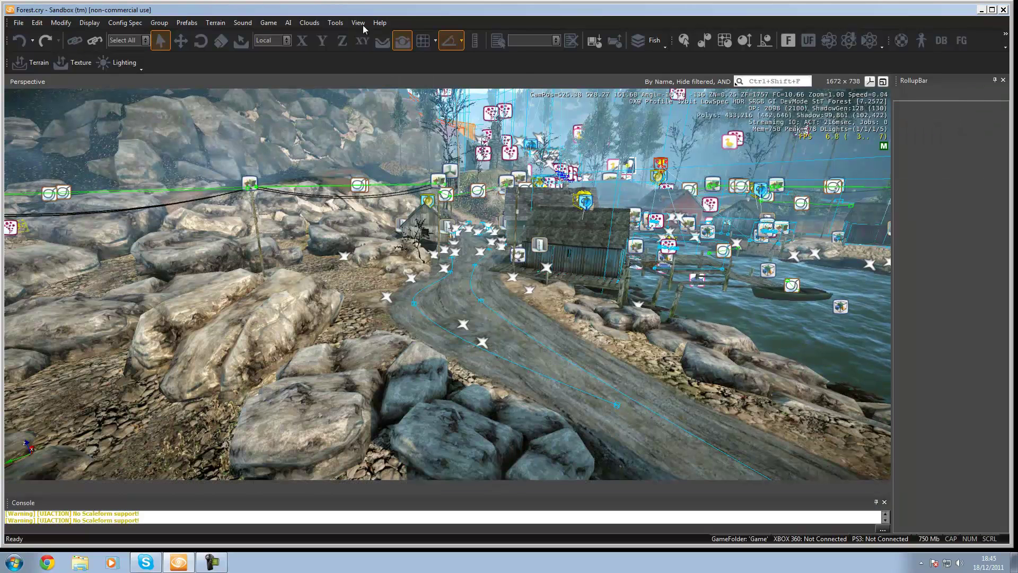
- Review the list of view panes that can be opened, from the 2D views to the specialised editors, without opening any
{"action": "left_click", "coordinate": [364, 25]}
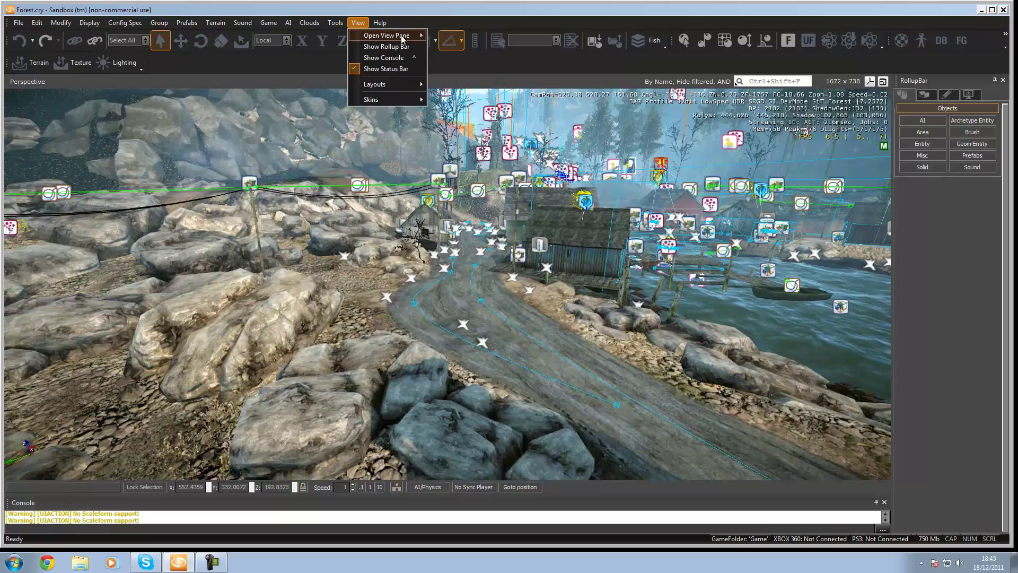
{"action": "mouse_move", "coordinate": [392, 35]}
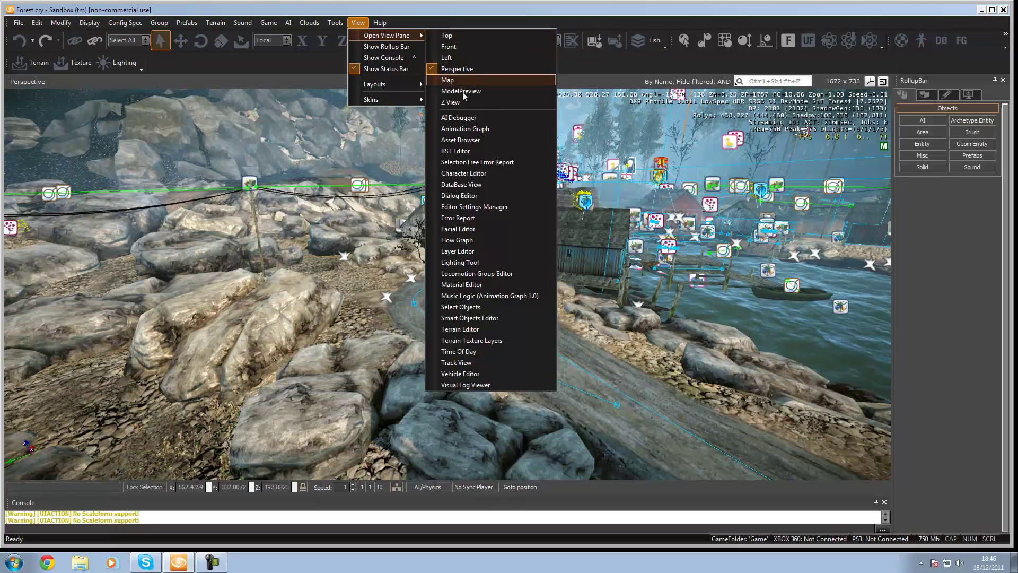
{"action": "left_click", "coordinate": [497, 11]}
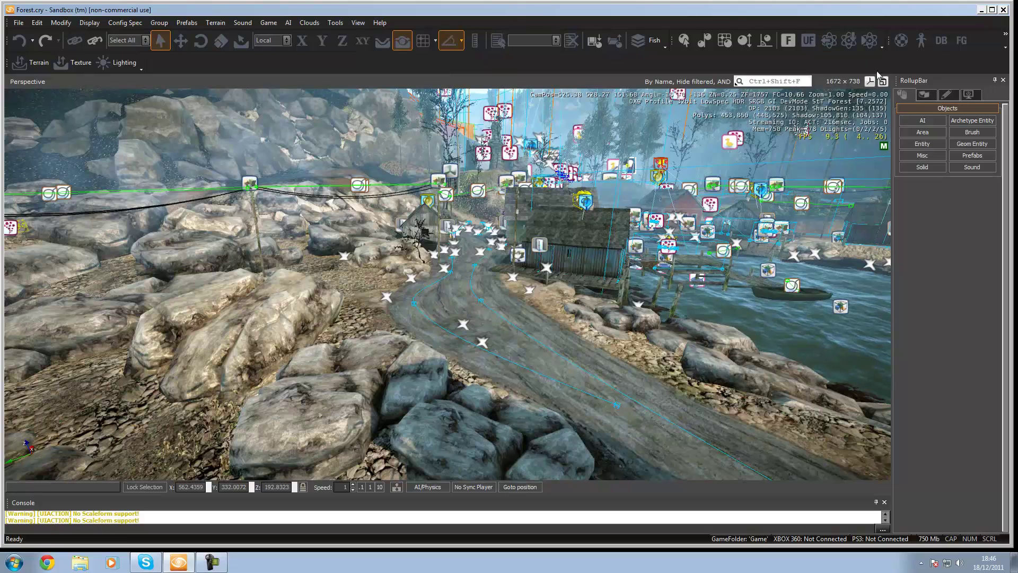
- Browse the object creation categories, including AI, Area, Entity, Misc, Geom Entity and Archetype Entity
{"action": "left_click", "coordinate": [922, 119]}
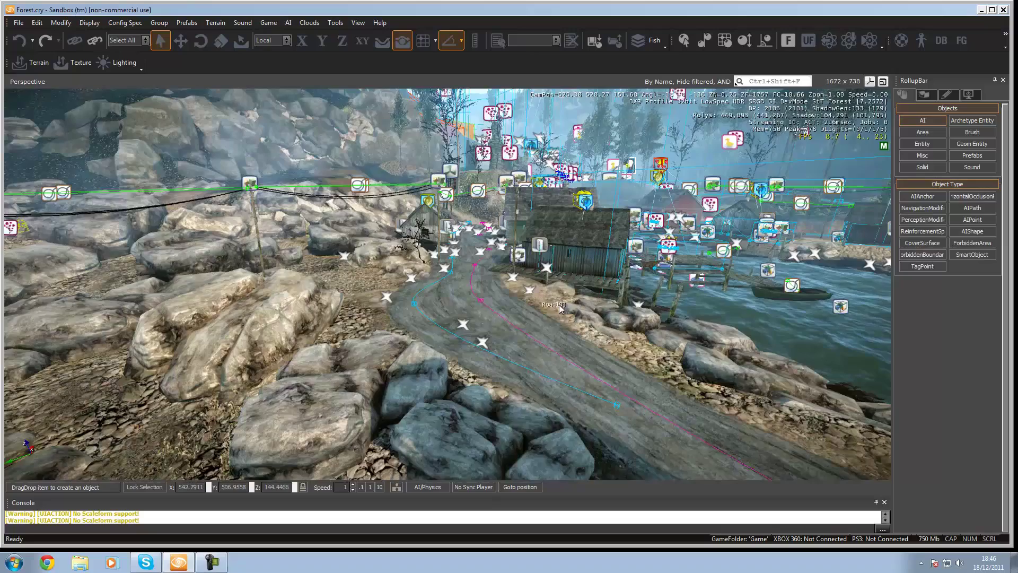
{"action": "mouse_move", "coordinate": [557, 307]}
{"action": "right_mouse_down"}
{"action": "mouse_move", "coordinate": [593, 318]}
{"action": "mouse_move", "coordinate": [557, 307]}
{"action": "right_mouse_up"}
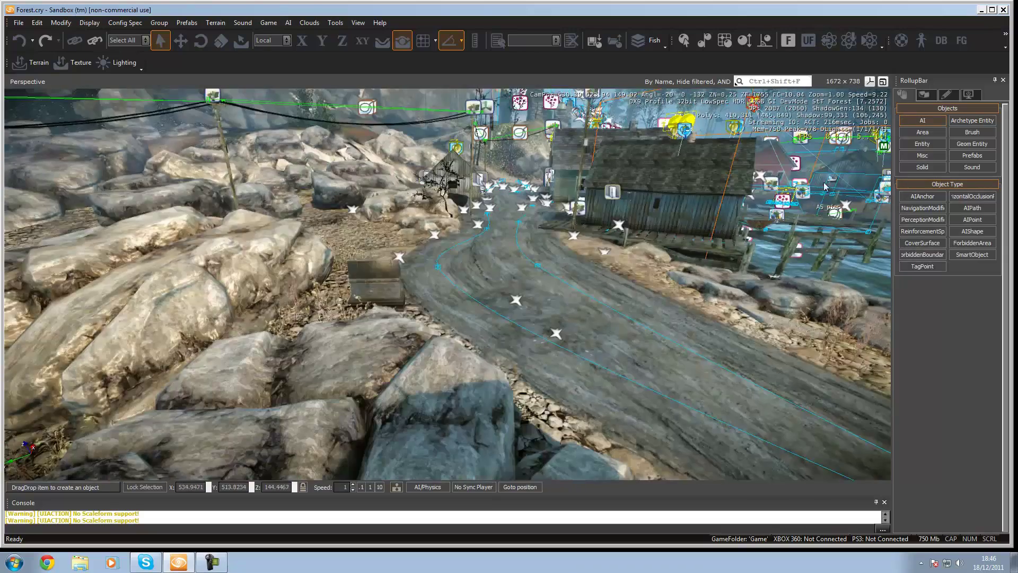
{"action": "left_click", "coordinate": [924, 134]}
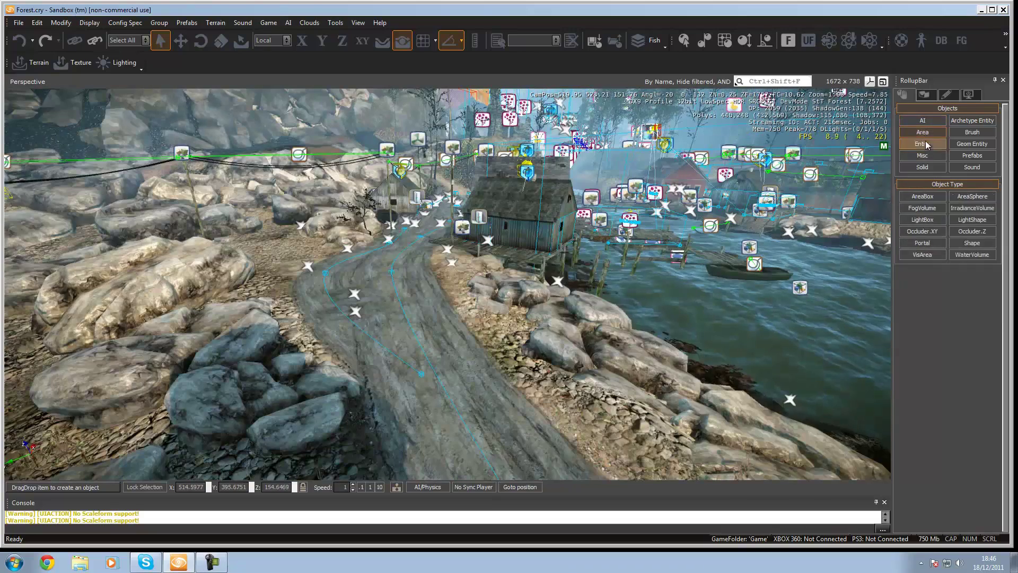
{"action": "left_click", "coordinate": [924, 142]}
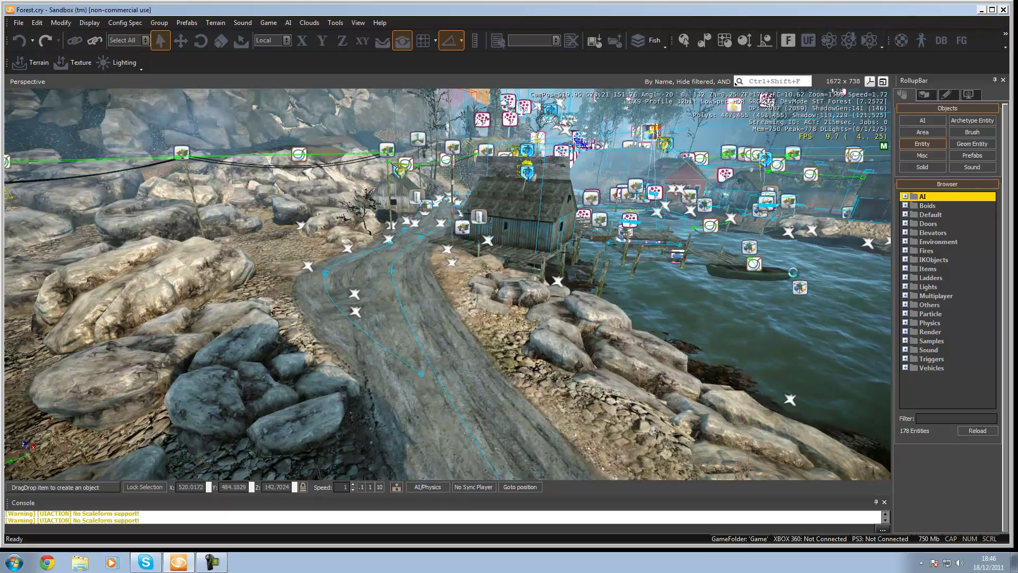
{"action": "left_click", "coordinate": [922, 167]}
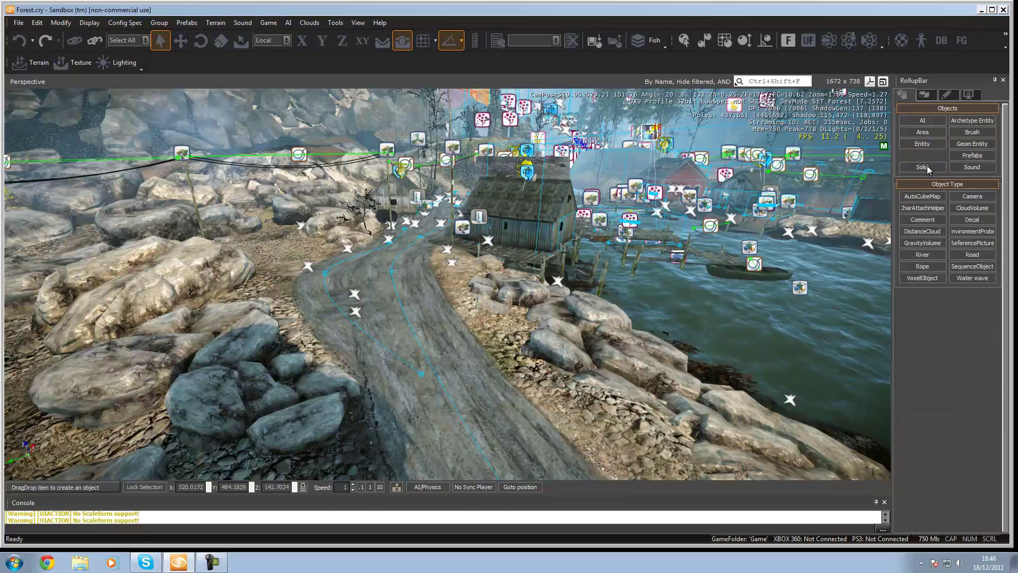
{"action": "left_click", "coordinate": [972, 167]}
{"action": "left_click", "coordinate": [981, 155]}
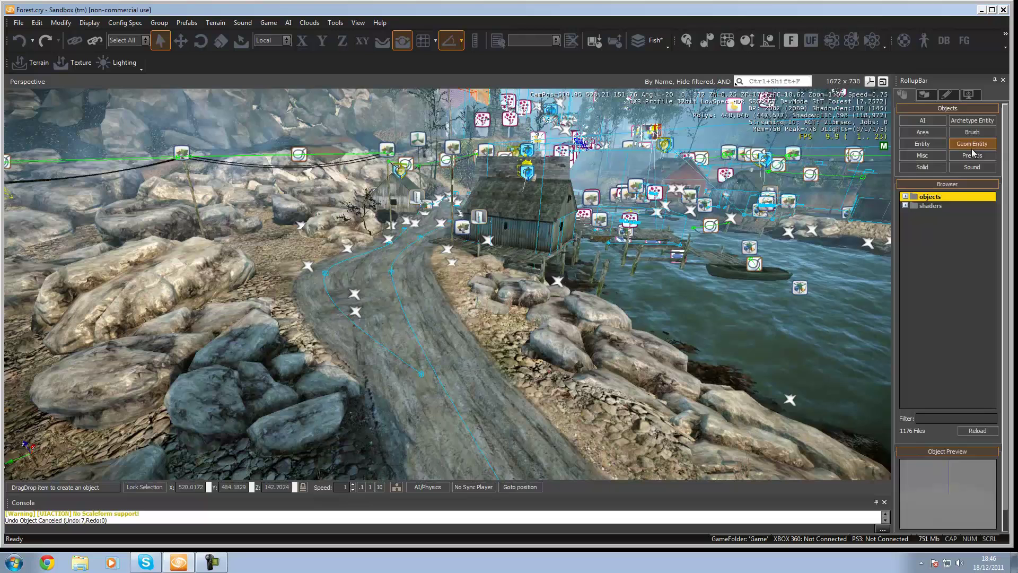
{"action": "left_click", "coordinate": [972, 133]}
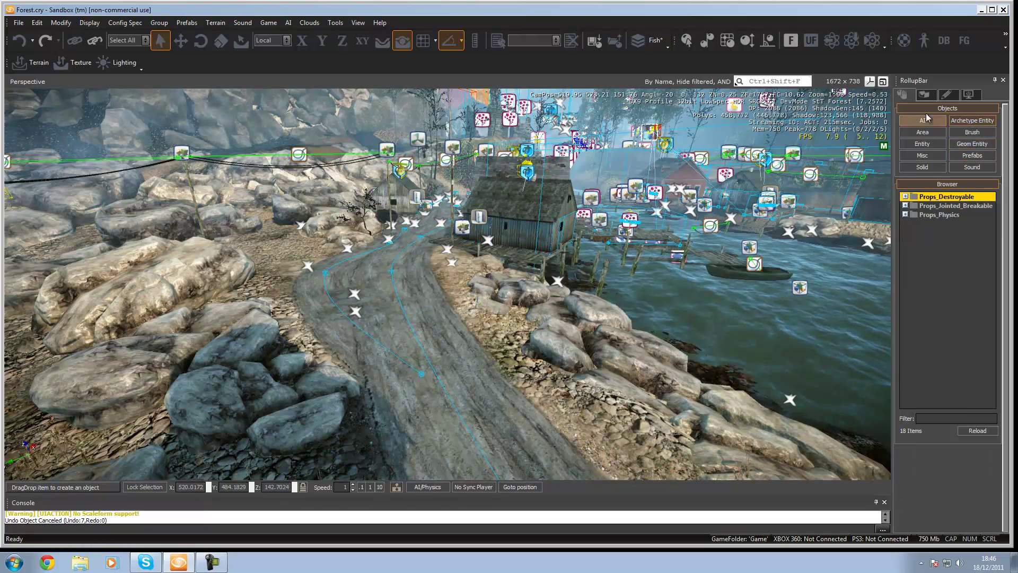
- Flatten a stretch of the dirt road near the fishing house with the Modify Terrain brush
{"action": "left_click", "coordinate": [927, 97]}
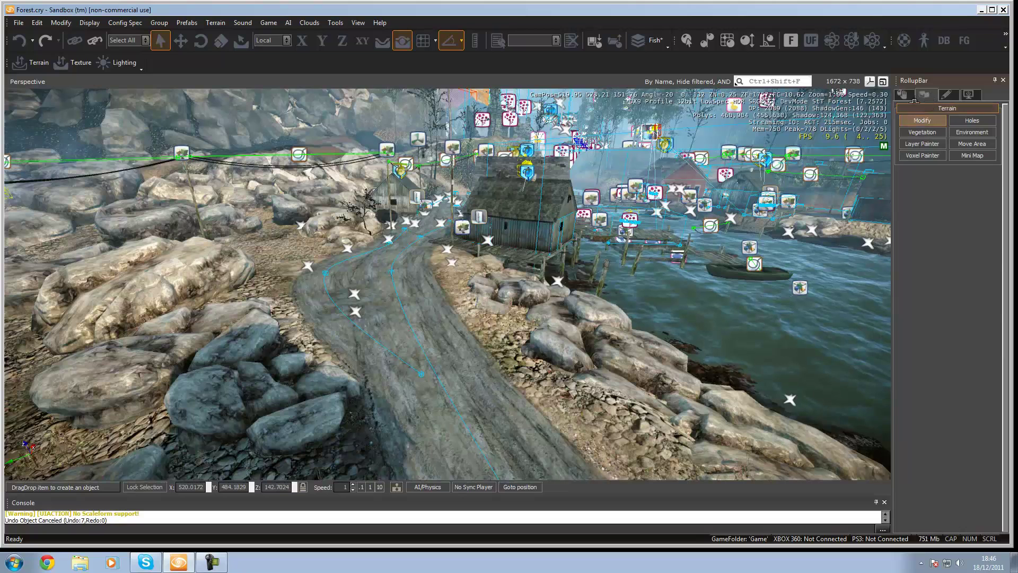
{"action": "left_click", "coordinate": [935, 120]}
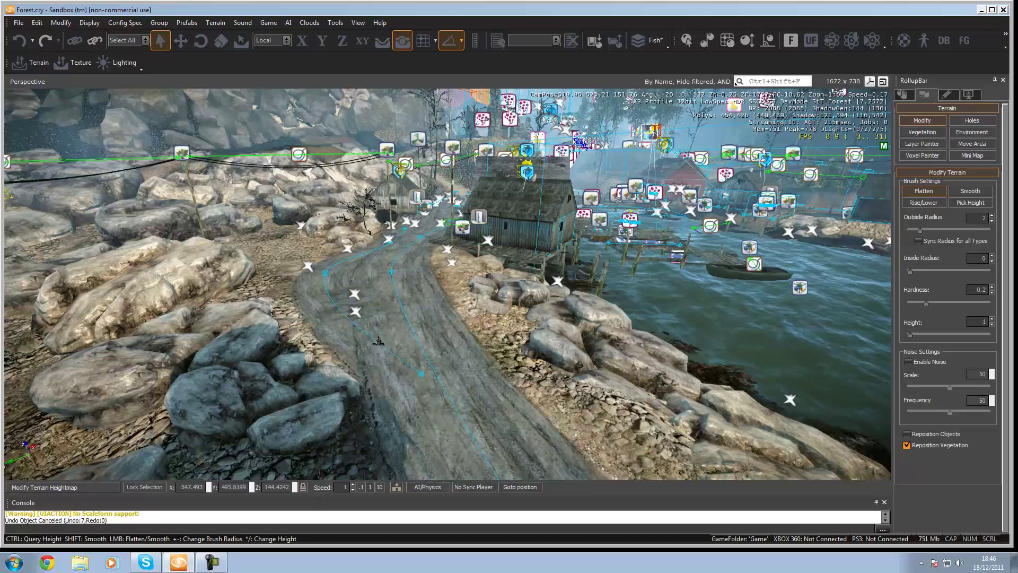
{"action": "mouse_move", "coordinate": [430, 345]}
{"action": "left_mouse_down"}
{"action": "mouse_move", "coordinate": [460, 356]}
{"action": "mouse_move", "coordinate": [436, 317]}
{"action": "mouse_move", "coordinate": [408, 323]}
{"action": "mouse_move", "coordinate": [462, 379]}
{"action": "mouse_move", "coordinate": [379, 385]}
{"action": "mouse_move", "coordinate": [435, 387]}
{"action": "left_mouse_up"}
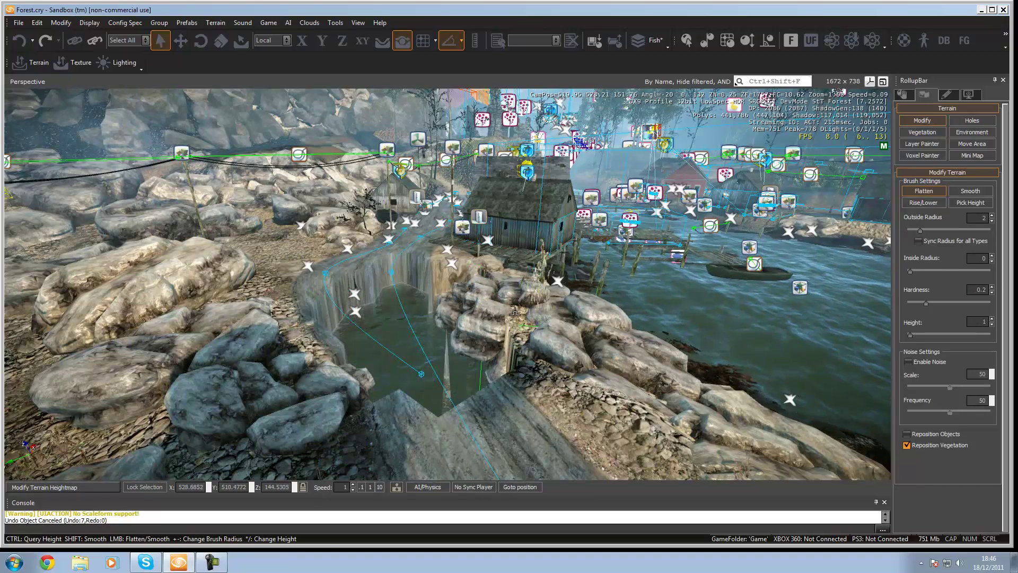
- Inspect the altered road terrain from several angles and undo the flattening
{"action": "key", "text": "d"}
{"action": "mouse_move", "coordinate": [518, 311]}
{"action": "right_mouse_down"}
{"action": "mouse_move", "coordinate": [505, 313]}
{"action": "mouse_move", "coordinate": [516, 311]}
{"action": "right_mouse_up"}
{"action": "key", "text": "w"}
{"action": "key", "text": "s"}
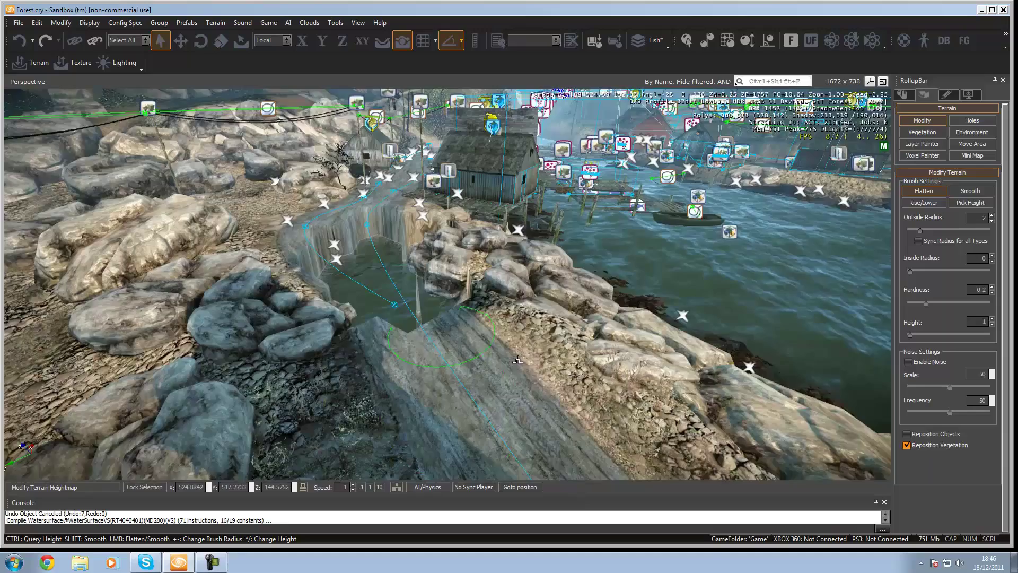
{"action": "key", "text": "a"}
{"action": "mouse_move", "coordinate": [512, 360]}
{"action": "right_mouse_down"}
{"action": "mouse_move", "coordinate": [518, 413]}
{"action": "mouse_move", "coordinate": [518, 357]}
{"action": "mouse_move", "coordinate": [504, 354]}
{"action": "mouse_move", "coordinate": [508, 367]}
{"action": "right_mouse_up"}
{"action": "key", "text": "a"}
{"action": "key", "text": "s"}
{"action": "key", "text": "d"}
{"action": "key", "text": "w"}
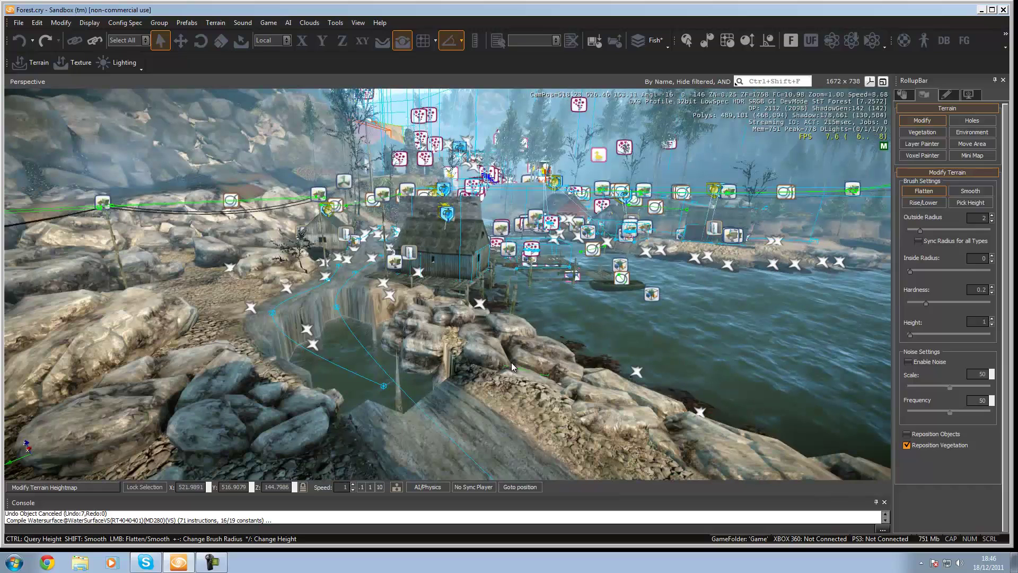
{"action": "key", "text": "ctrl+z"}
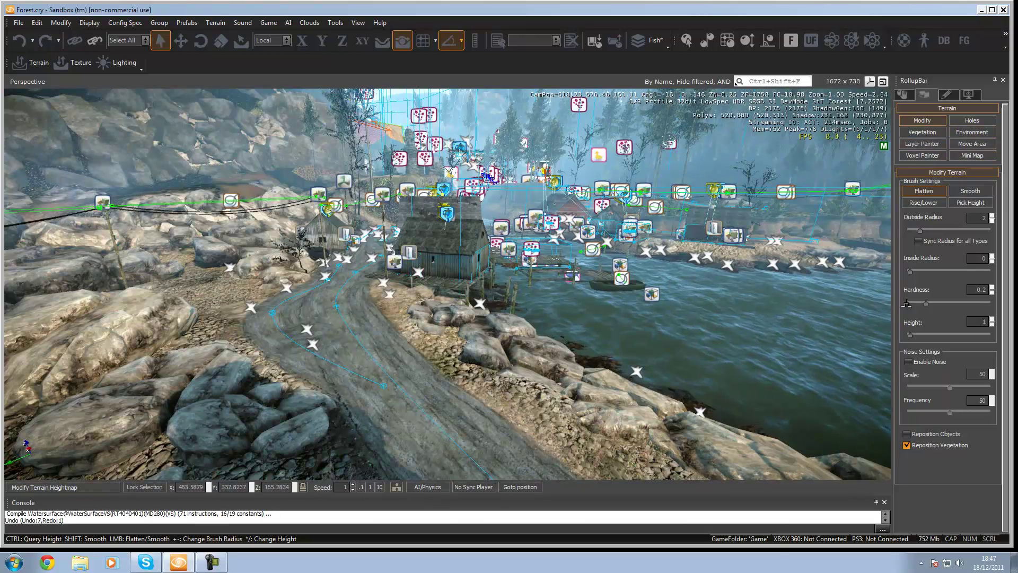
- Review the terrain Vegetation tools, the Hide by Category and Render Settings options, and the level's Layers list
{"action": "left_click", "coordinate": [921, 133]}
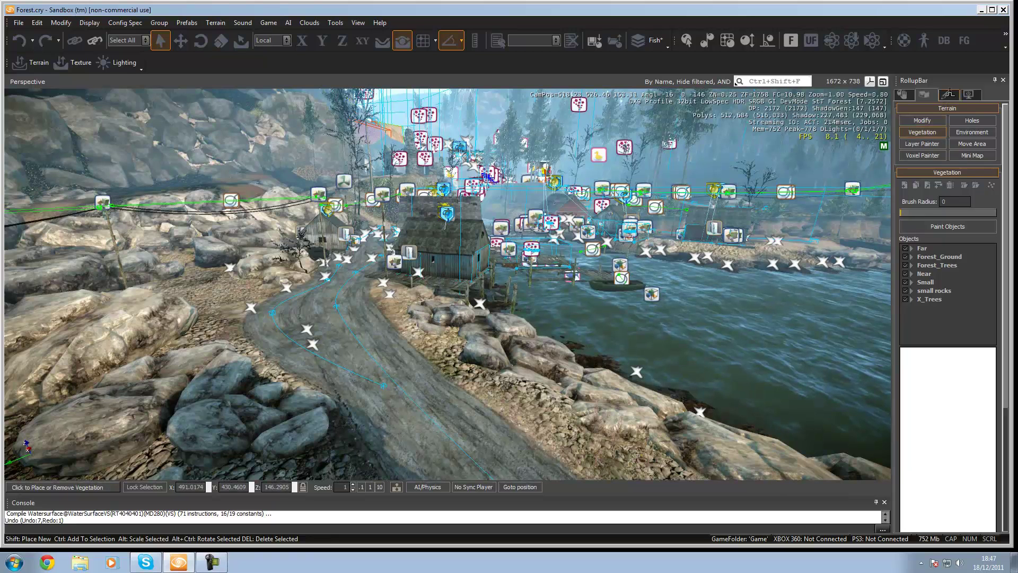
{"action": "left_click", "coordinate": [950, 94]}
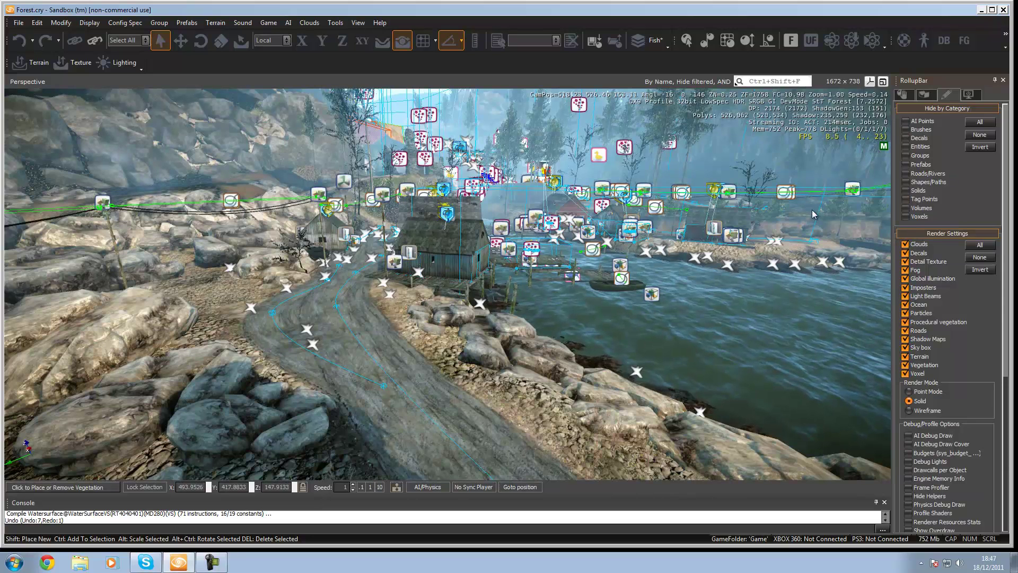
{"action": "left_click", "coordinate": [964, 95]}
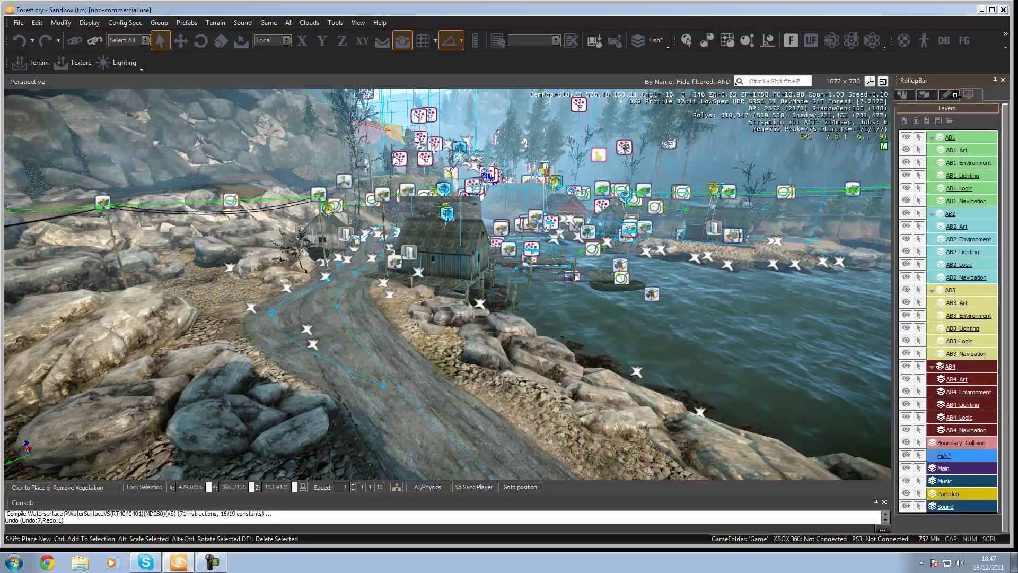
{"action": "left_click", "coordinate": [951, 95]}
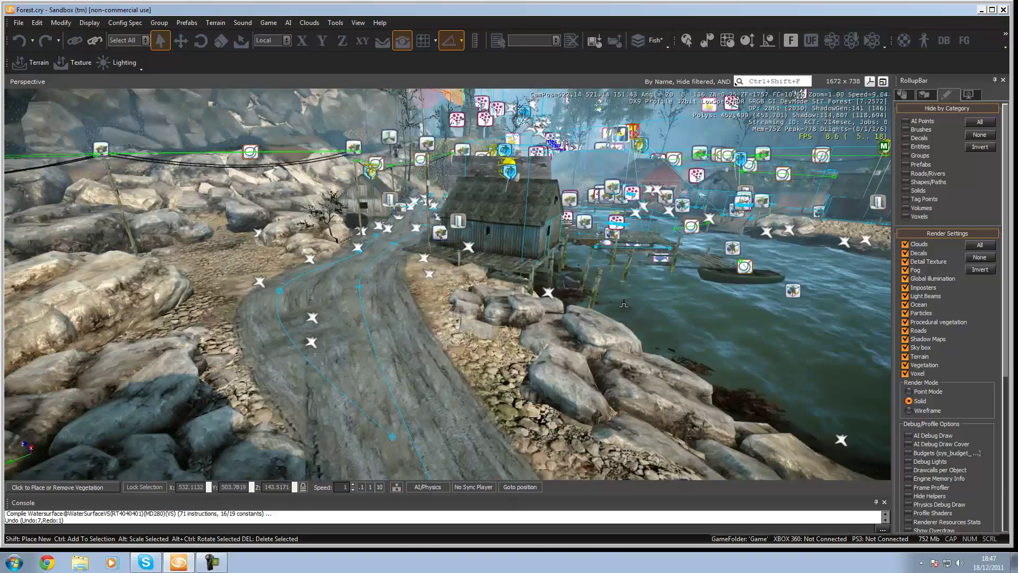
{"action": "key", "text": "w"}
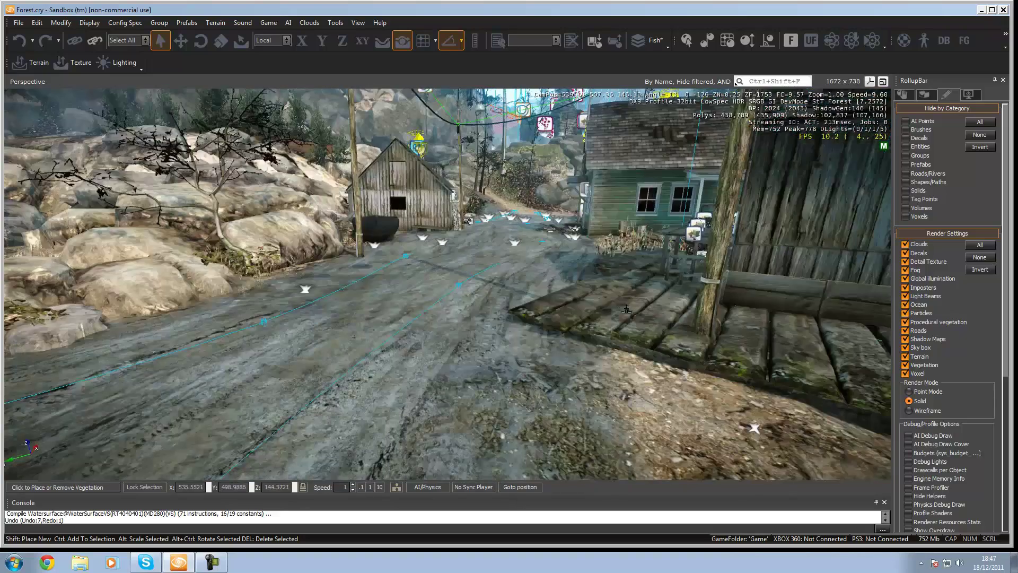
{"action": "key", "text": "s"}
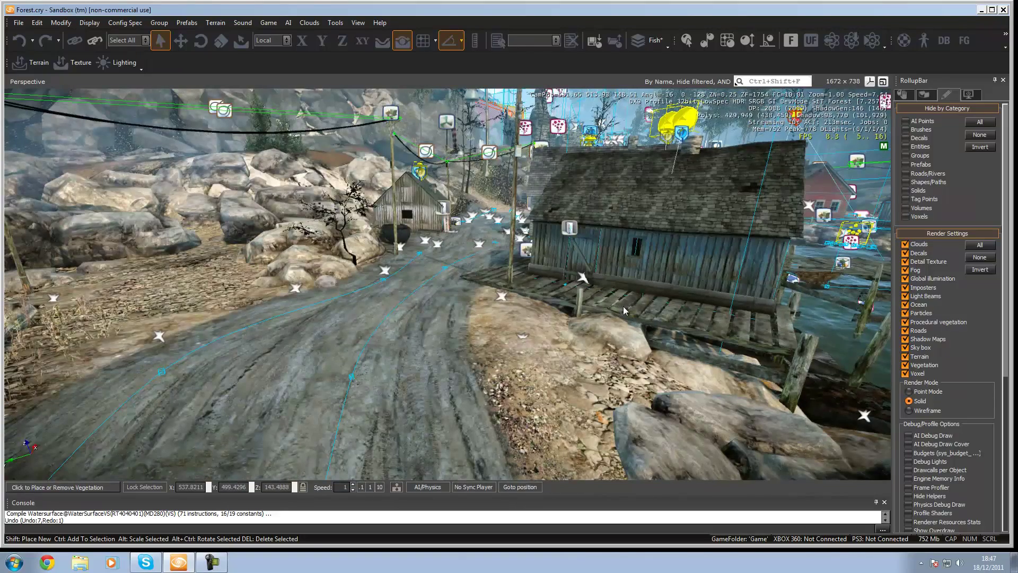